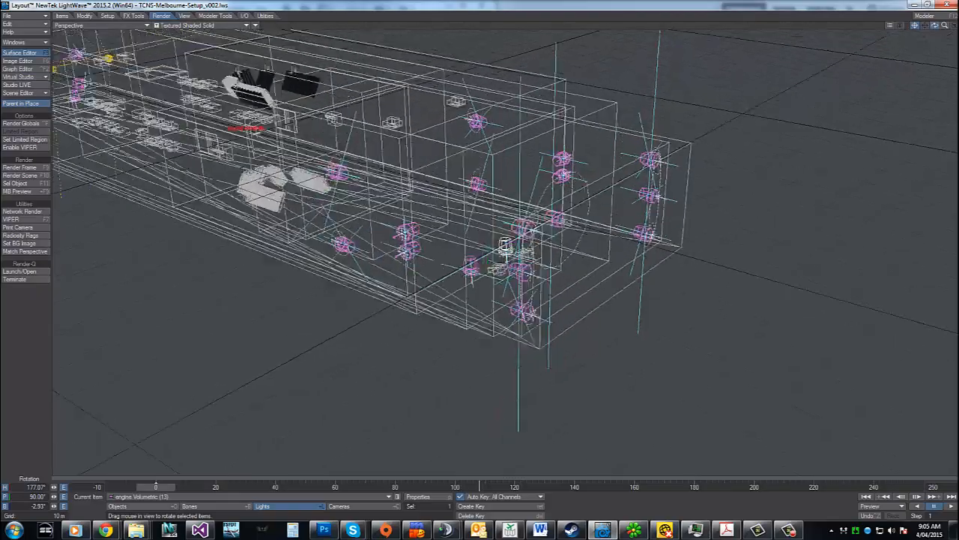
Switch to object selection and make the mainengine-controls null the current item
mouse_move(934, 25)
left_mouse_down()
mouse_move(952, 32)
mouse_move(906, 75)
mouse_move(930, 38)
left_mouse_up()
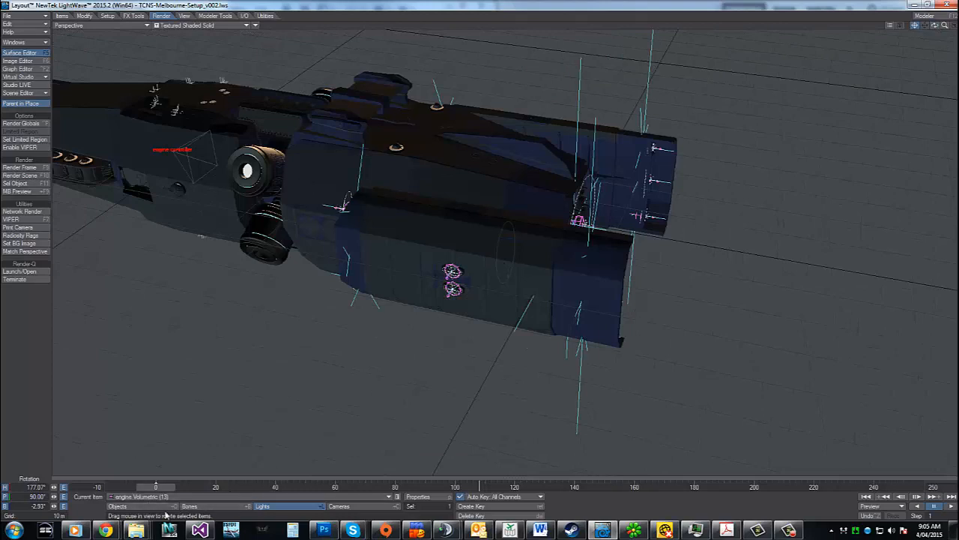
left_click(142, 507)
left_click(481, 222)
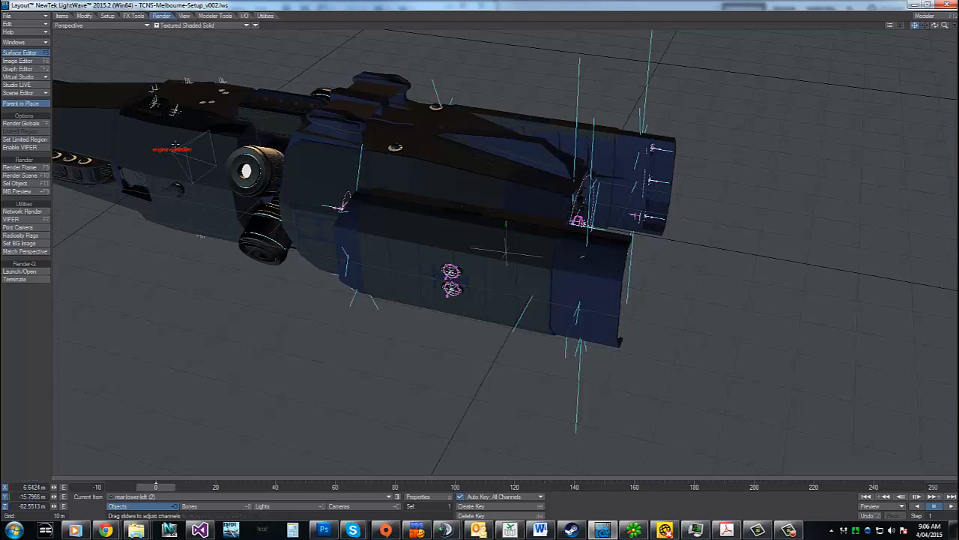
left_click(181, 497)
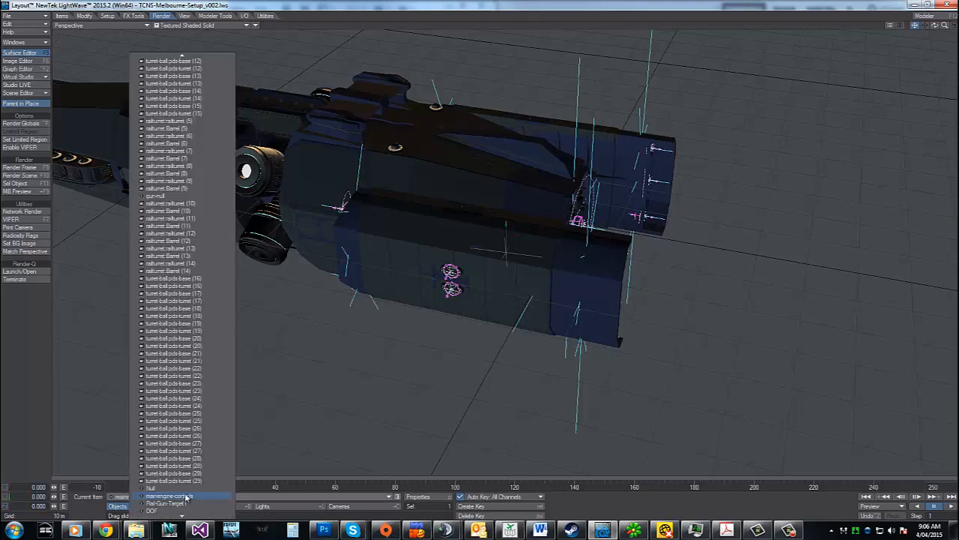
left_click(182, 497)
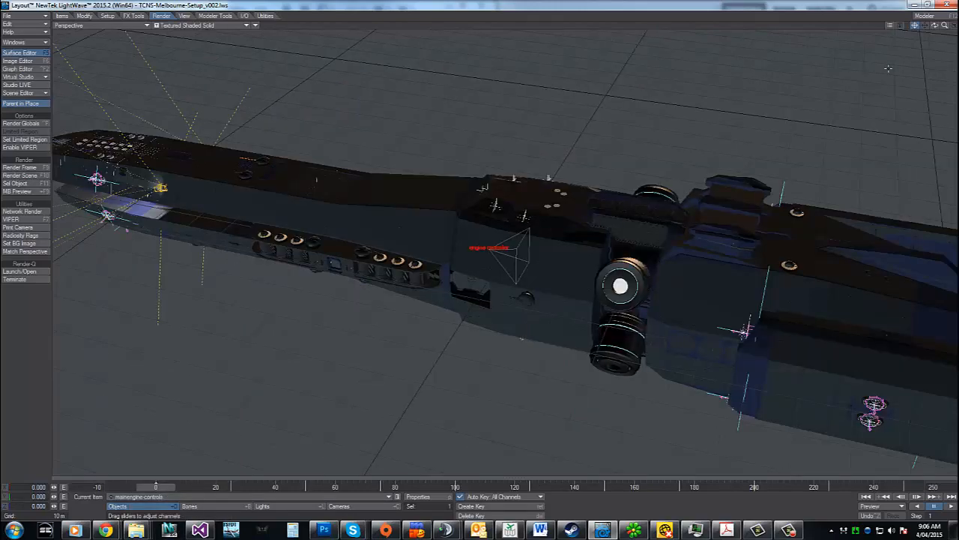
Scrub the timeline through frames 25, 80 and 84 to examine how the ship's engine and thruster lights respond
left_click_drag(935, 26, 686, 196)
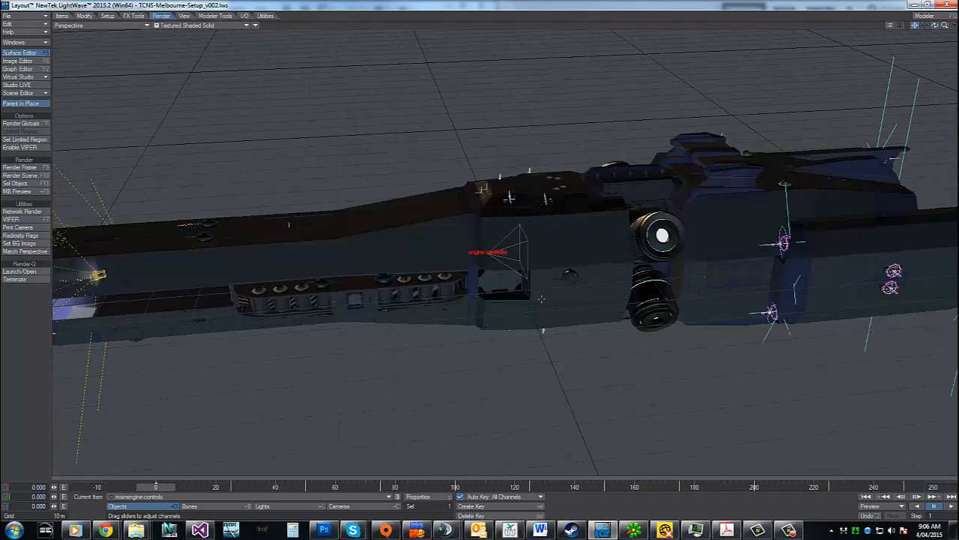
left_click_drag(946, 26, 904, 28)
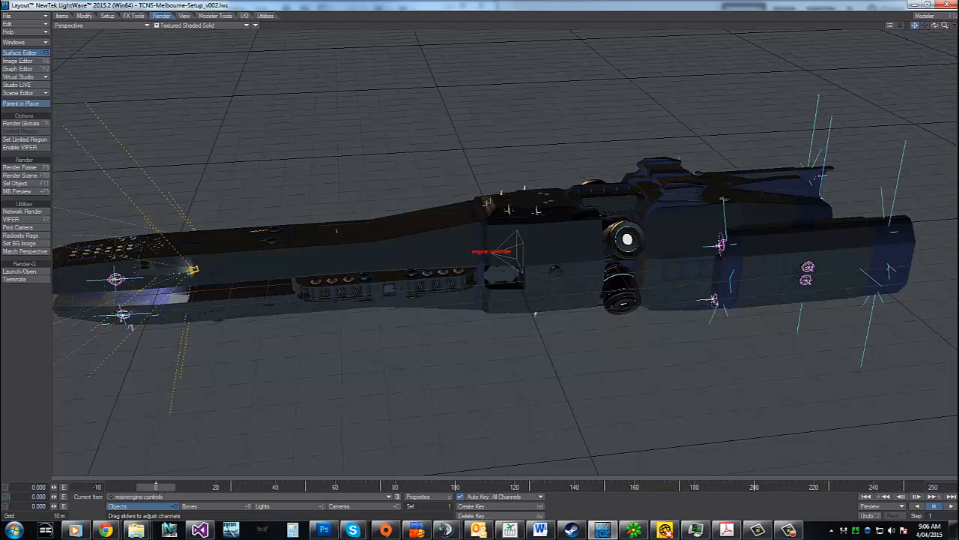
mouse_move(155, 487)
left_mouse_down()
mouse_move(257, 486)
mouse_move(189, 487)
mouse_move(230, 486)
left_mouse_up()
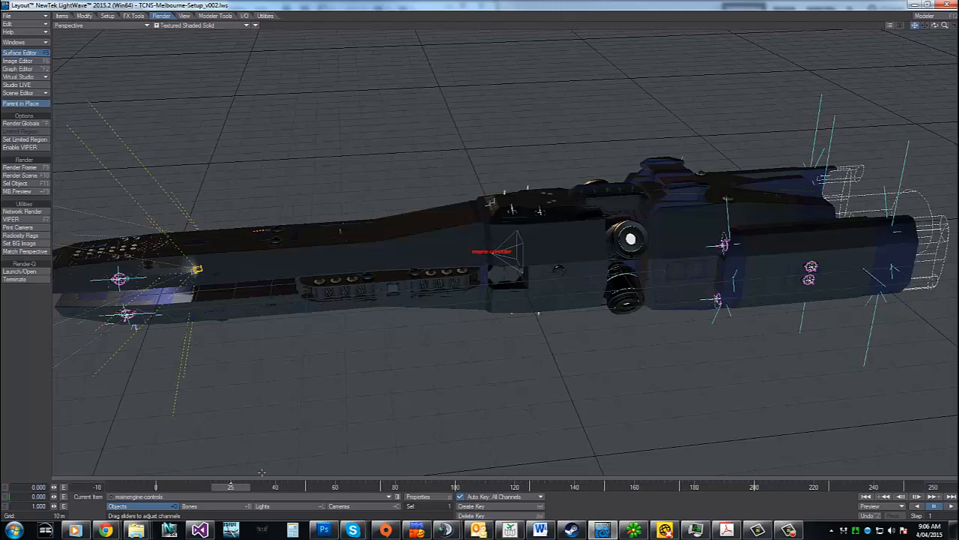
mouse_move(237, 488)
left_mouse_down()
mouse_move(509, 487)
mouse_move(386, 487)
mouse_move(395, 487)
left_mouse_up()
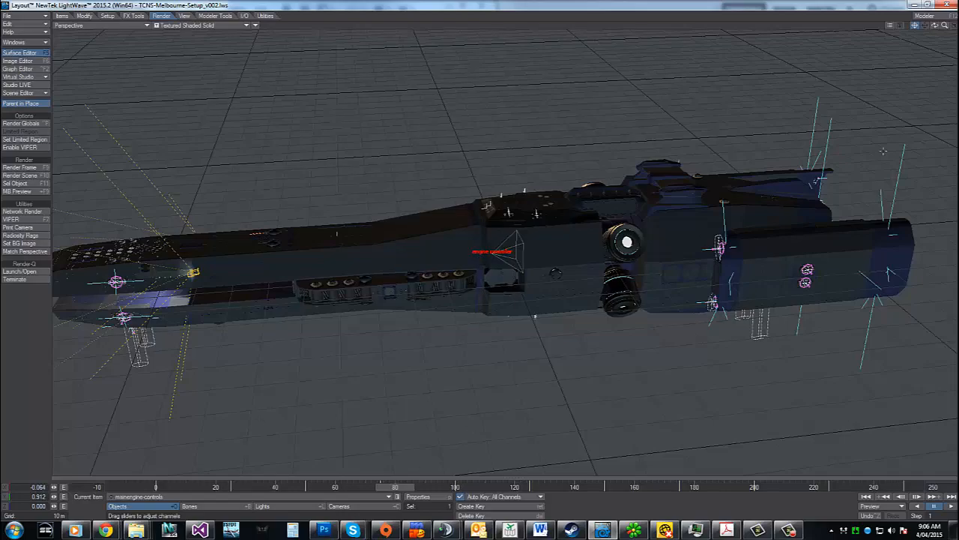
left_click_drag(935, 26, 956, 28)
mouse_move(395, 486)
left_mouse_down()
mouse_move(517, 487)
mouse_move(407, 486)
left_mouse_up()
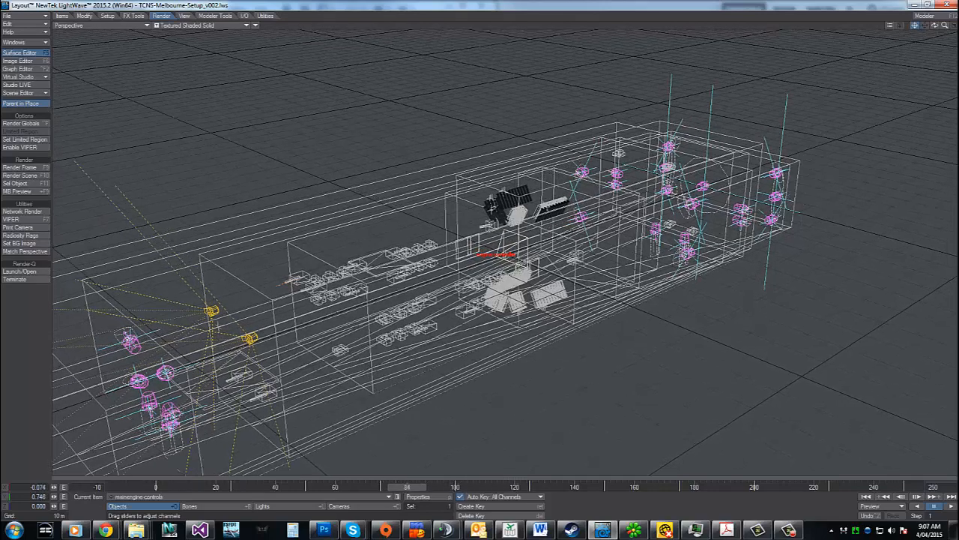
View the ship from the rear and scrub back, then forward to frame 117 to examine the thruster volumes
mouse_move(935, 26)
left_mouse_down()
mouse_move(592, 83)
mouse_move(95, 129)
mouse_move(952, 27)
mouse_move(936, 30)
left_mouse_up()
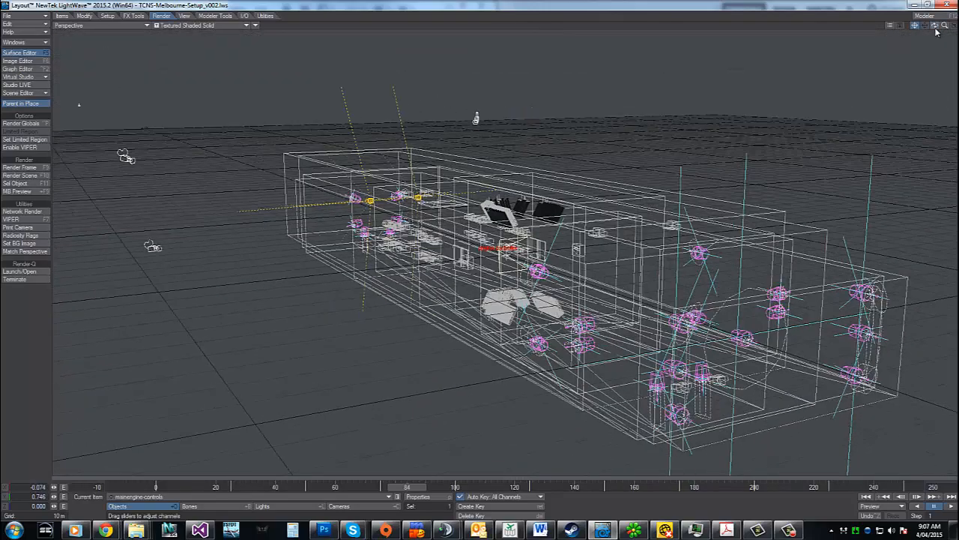
left_click_drag(407, 487, 296, 487)
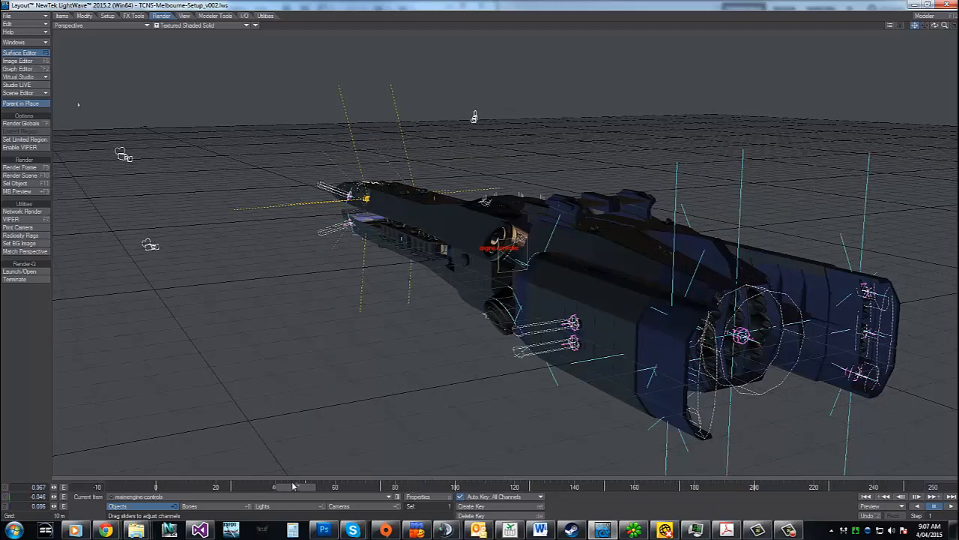
left_click_drag(296, 487, 506, 486)
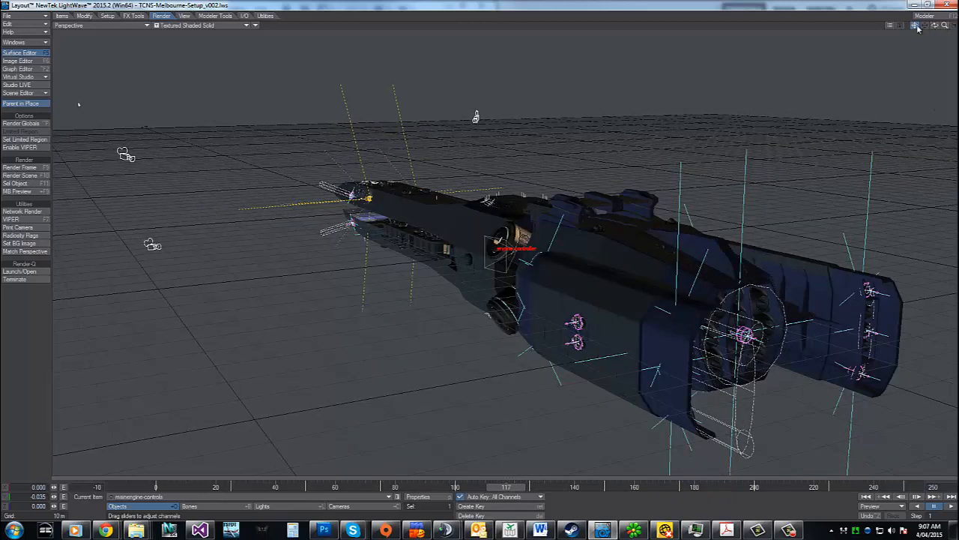
Preview the rear engines in the perspective view with VPR and go to frame 33 to check their glow
left_click_drag(934, 26, 870, 29)
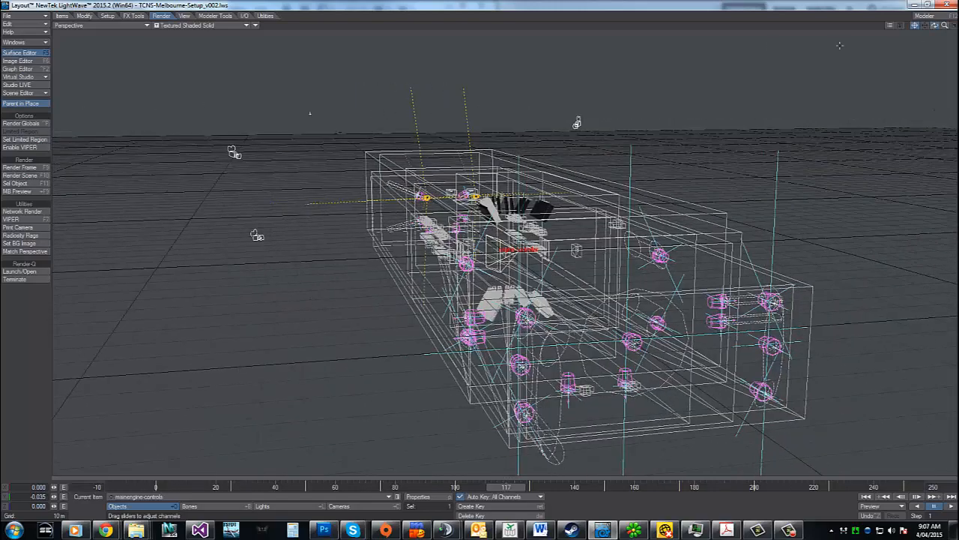
left_click(191, 25)
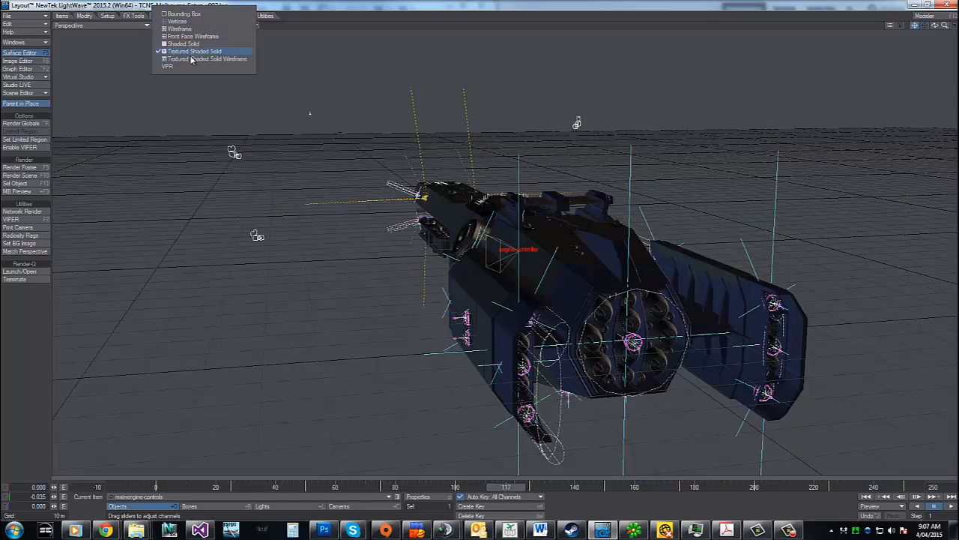
left_click(189, 66)
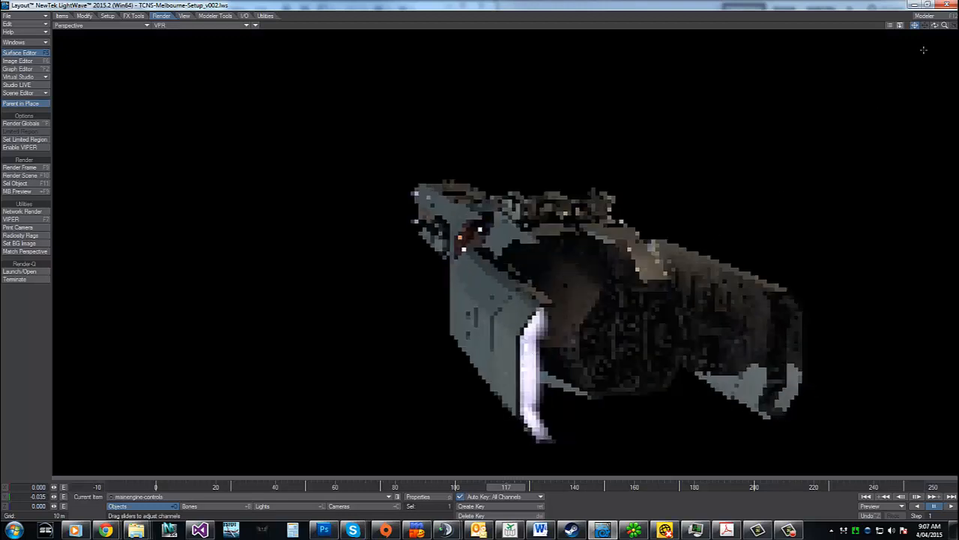
left_click_drag(935, 26, 501, 274)
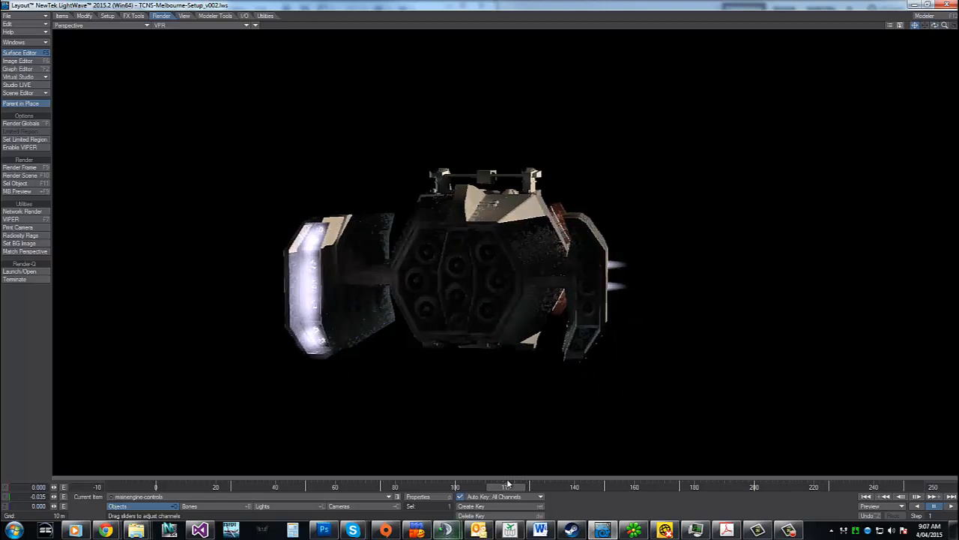
left_click_drag(507, 486, 254, 487)
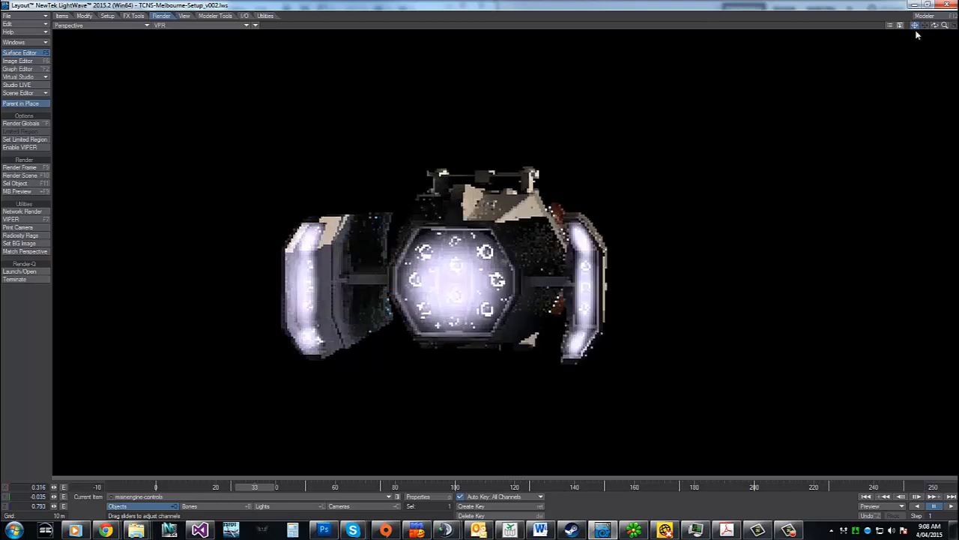
Set the perspective view back to Textured Shaded Solid and look at the ship from its rear side
left_click(180, 25)
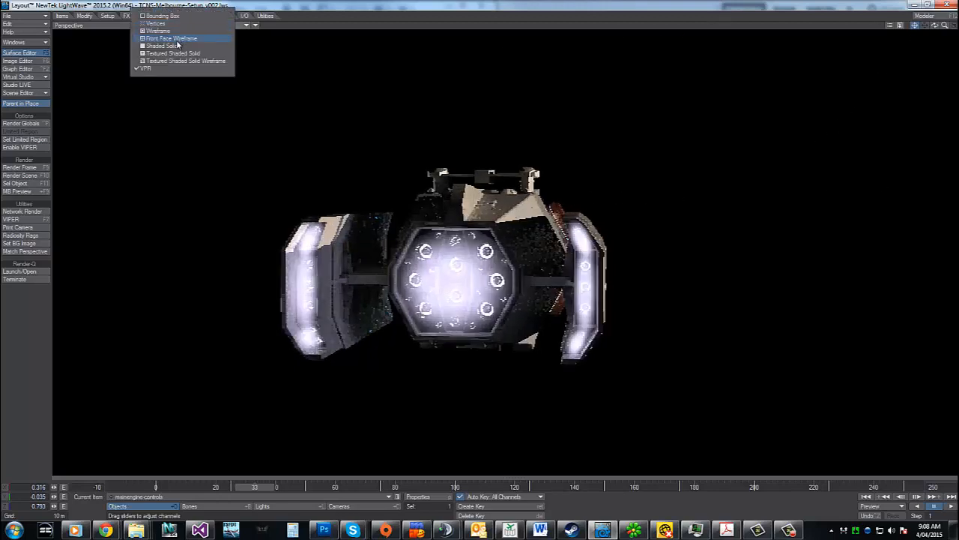
left_click(173, 56)
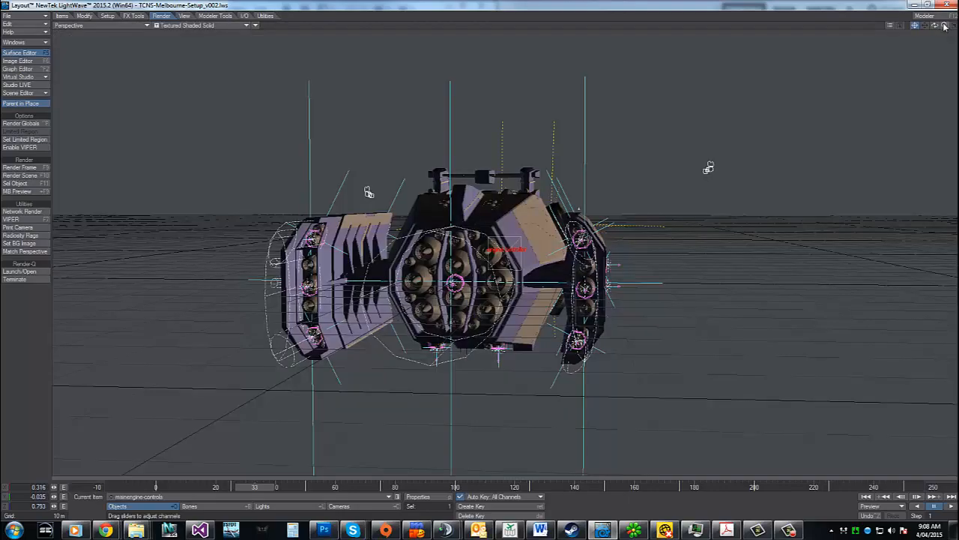
left_click_drag(480, 255, 626, 300, "alt")
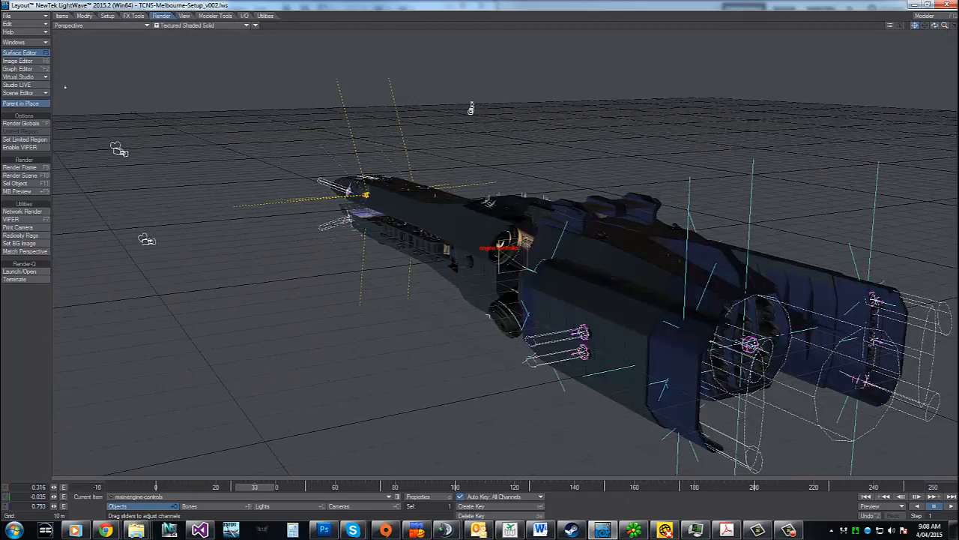
Open the Surface Editor, look through the mainengine surfaces and select mainengine-RCS
key("F5")
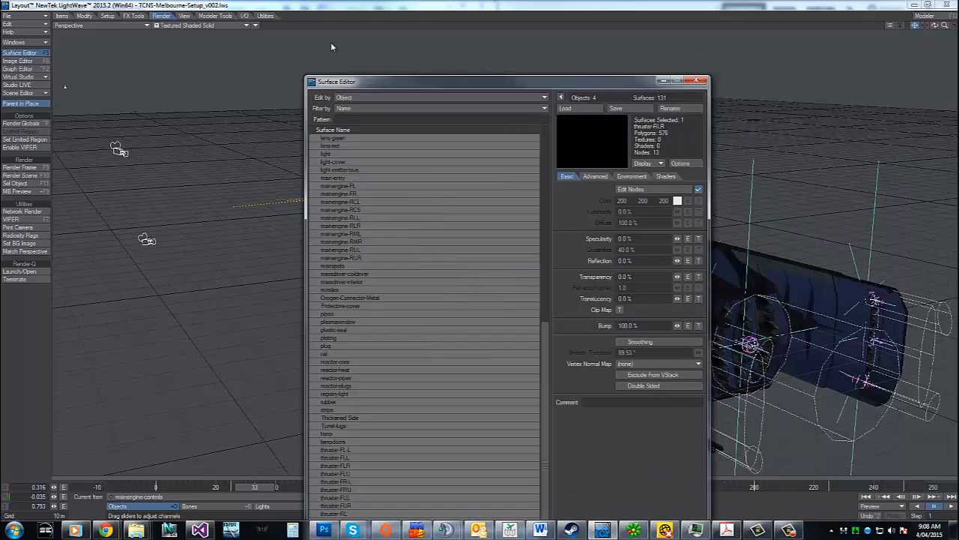
left_click_drag(481, 78, 272, 8)
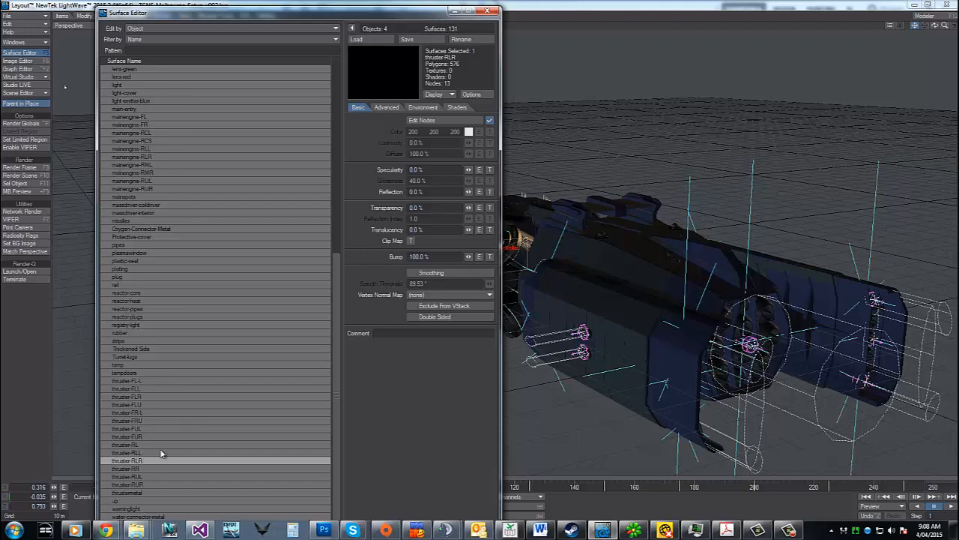
left_click(128, 116)
left_click(138, 156)
left_click(138, 187)
left_click(139, 148)
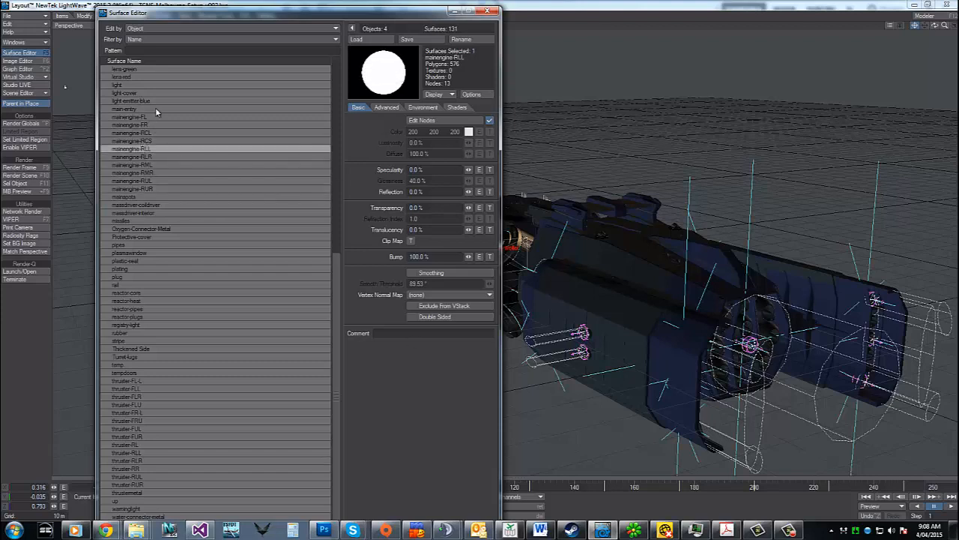
left_click(144, 141)
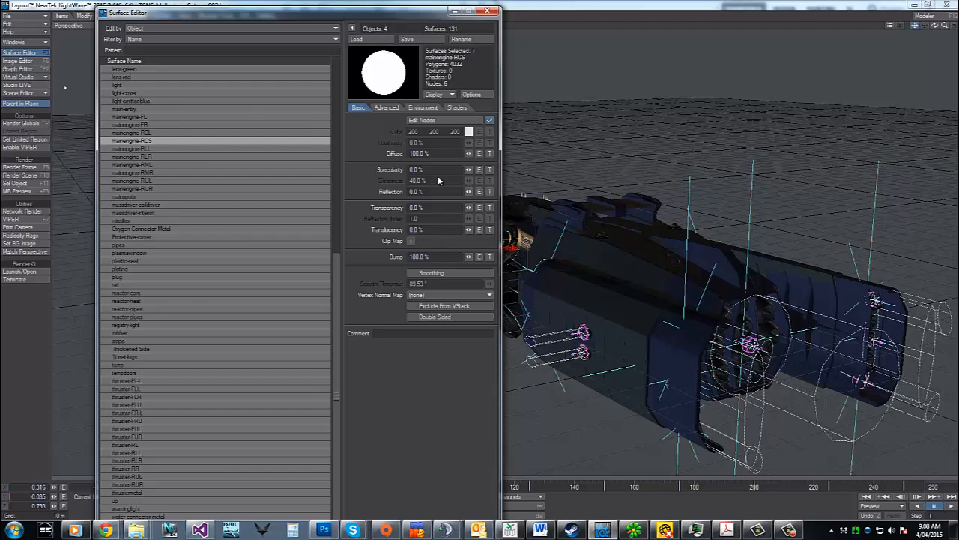
Open the node network of the mainengine-RCS surface in a maximized Node Editor with the whole network in view
left_click(431, 122)
left_click_drag(758, 108, 458, 78)
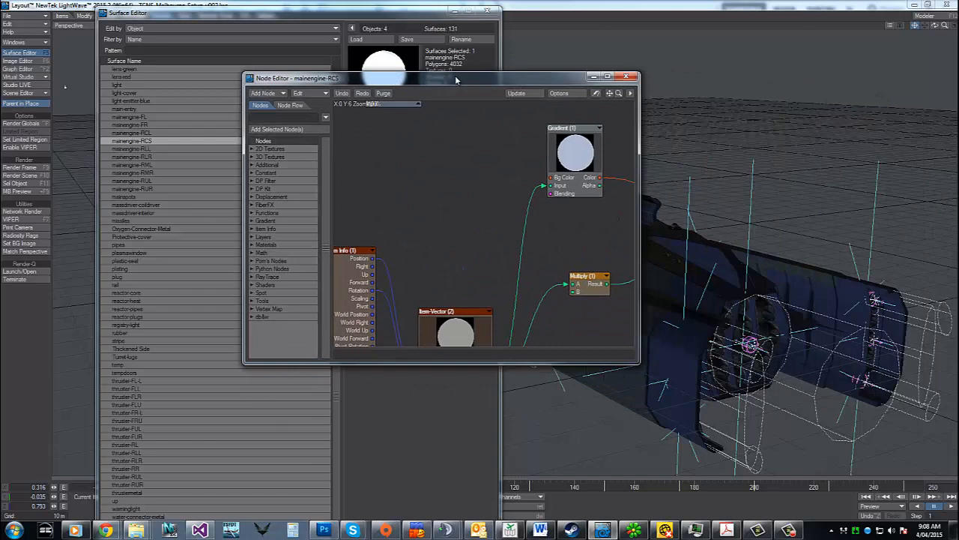
left_click(607, 76)
left_click_drag(932, 20, 958, 29)
Check the item assigned in the Item Info (1) node and line up the Item Info and Item-Vector nodes
left_click_drag(253, 230, 190, 216)
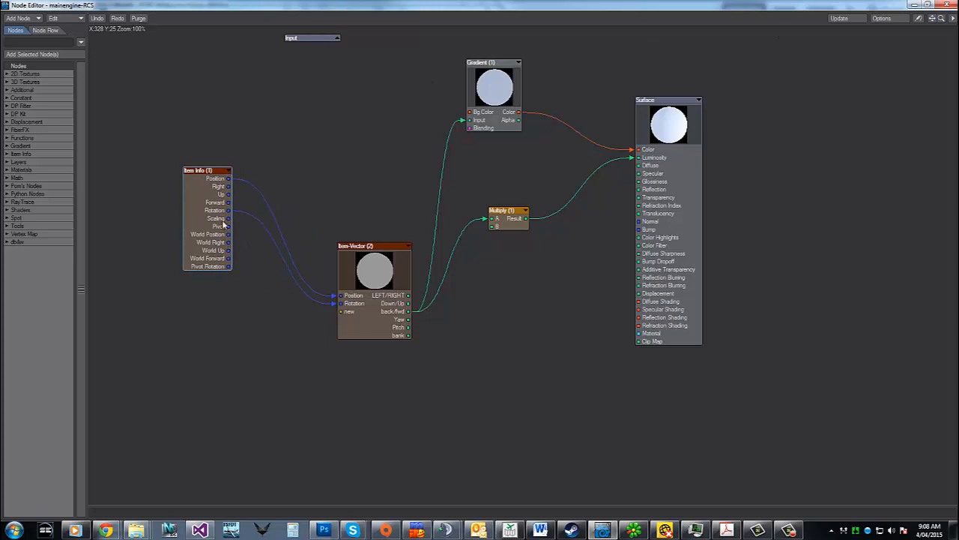
double_click(194, 189)
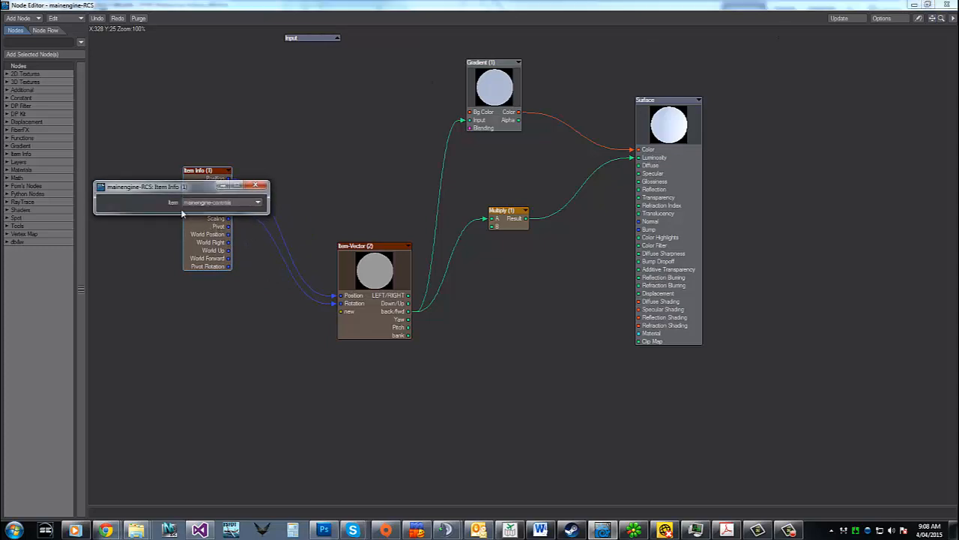
left_click(255, 185)
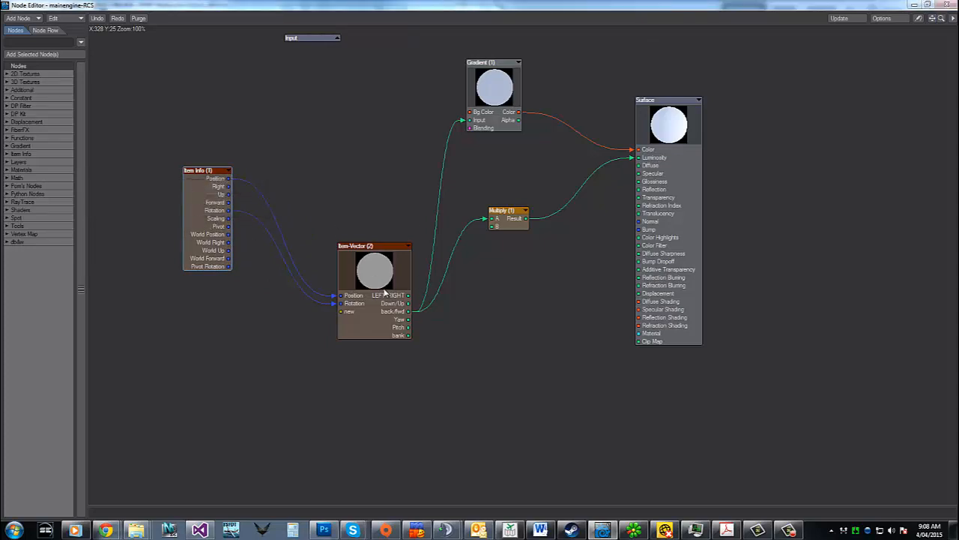
left_click_drag(384, 292, 368, 229)
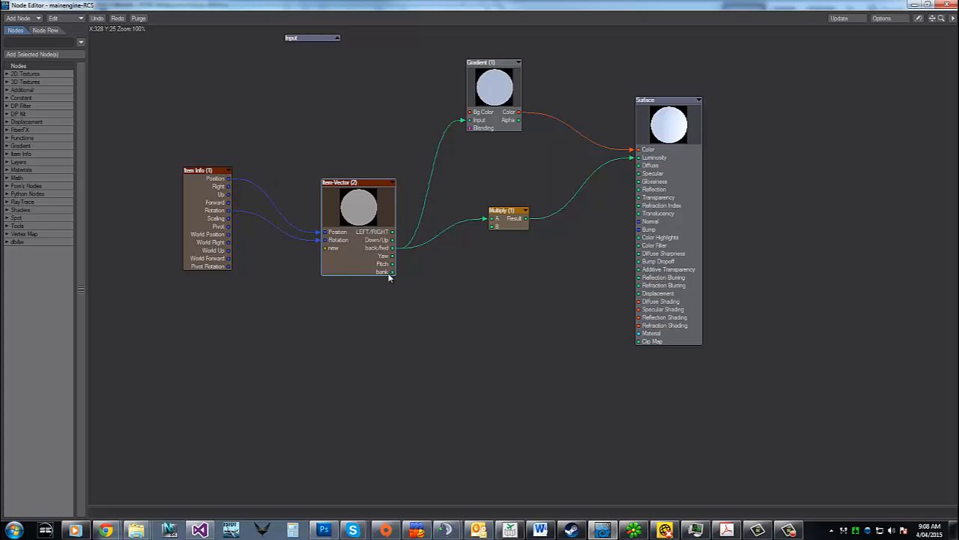
Open the Item-Vector (2) compound and move its Pi (1) node below the Vector Scalar nodes
double_click(357, 260)
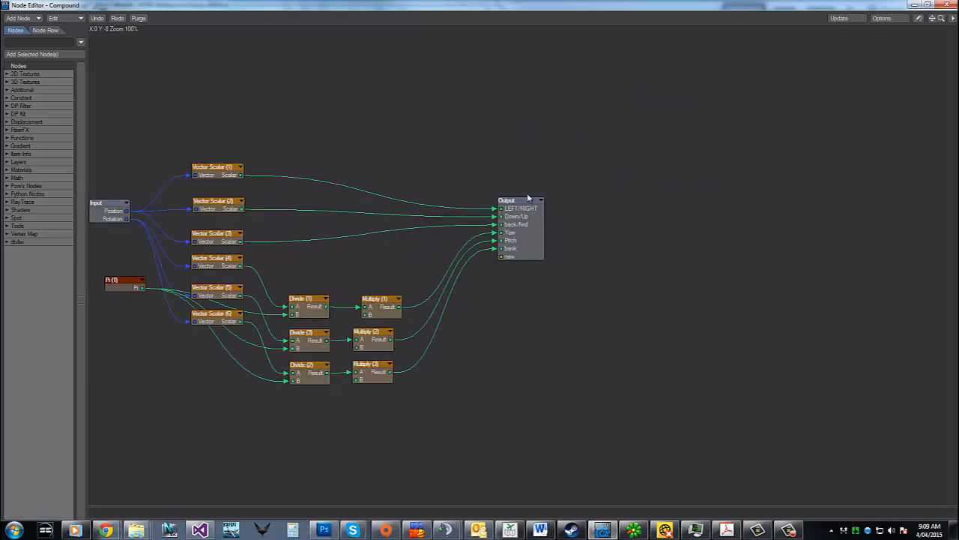
left_click_drag(932, 18, 958, 18)
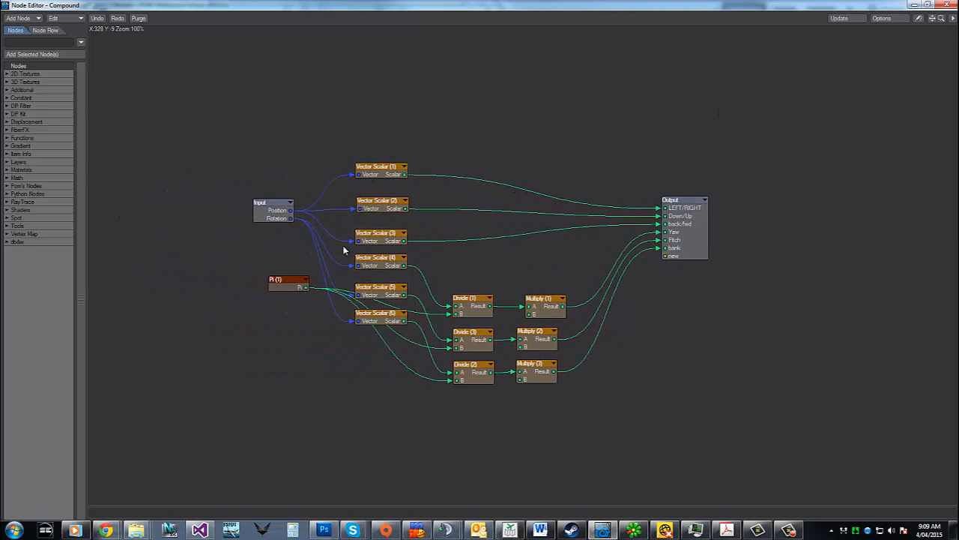
left_click_drag(278, 285, 269, 383)
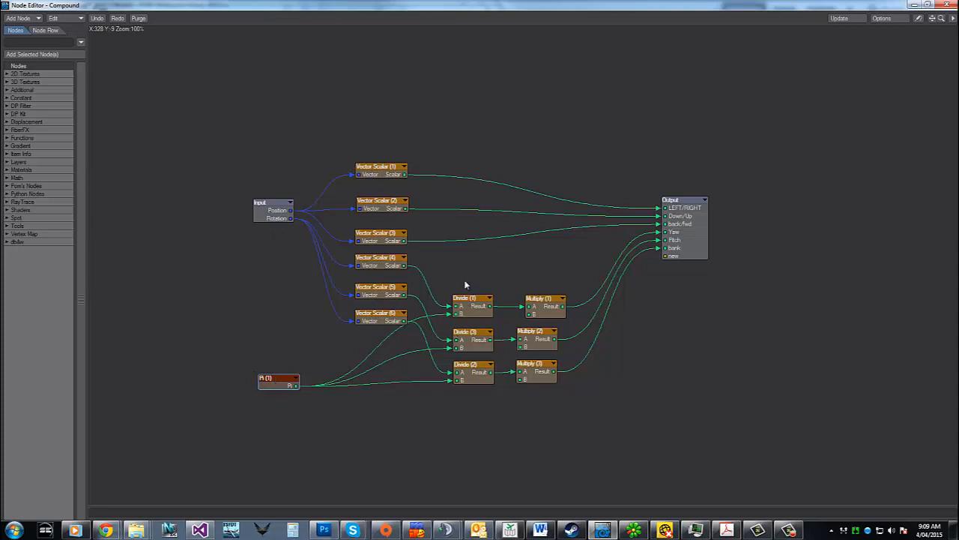
Check the settings of the Multiply (1) node in the compound and return to the mainengine-RCS network
double_click(552, 310)
left_click(256, 185)
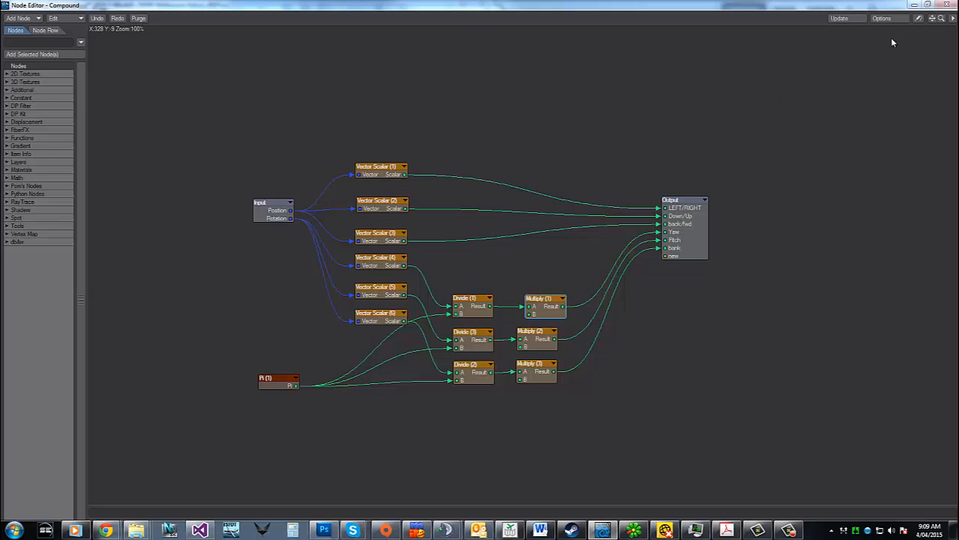
double_click(685, 224)
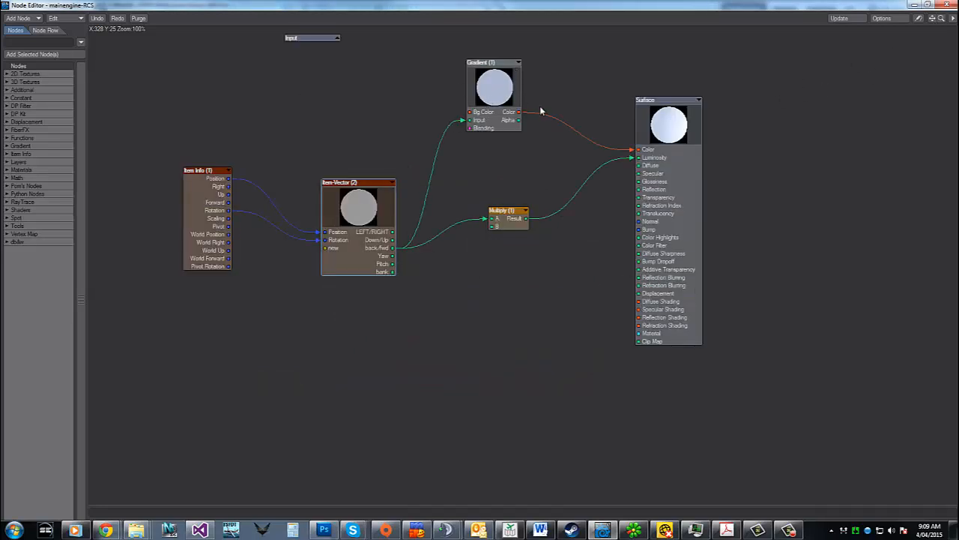
Examine the keys of the Gradient (1) node and the factor of the Multiply (1) node in the mainengine-RCS network
double_click(490, 88)
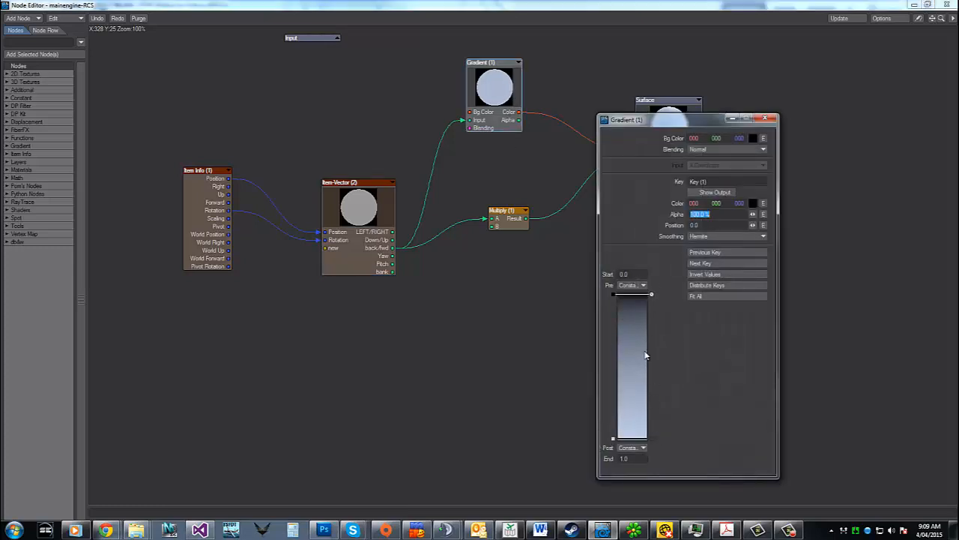
left_click(765, 118)
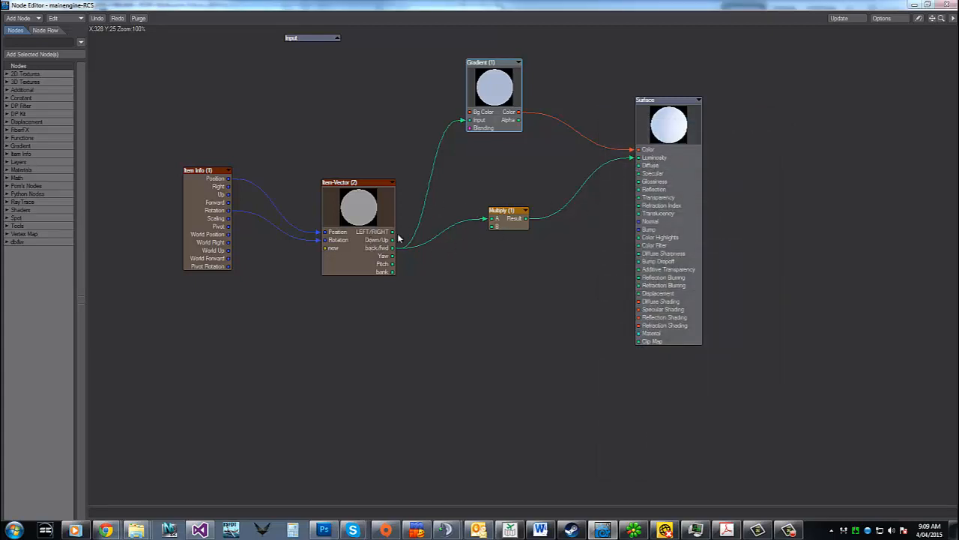
double_click(507, 223)
left_click(196, 217)
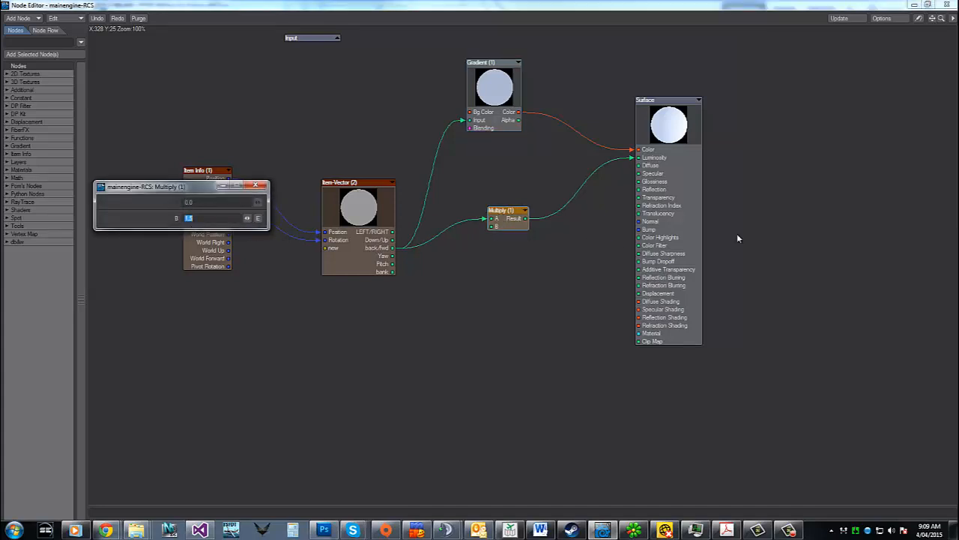
left_click(256, 186)
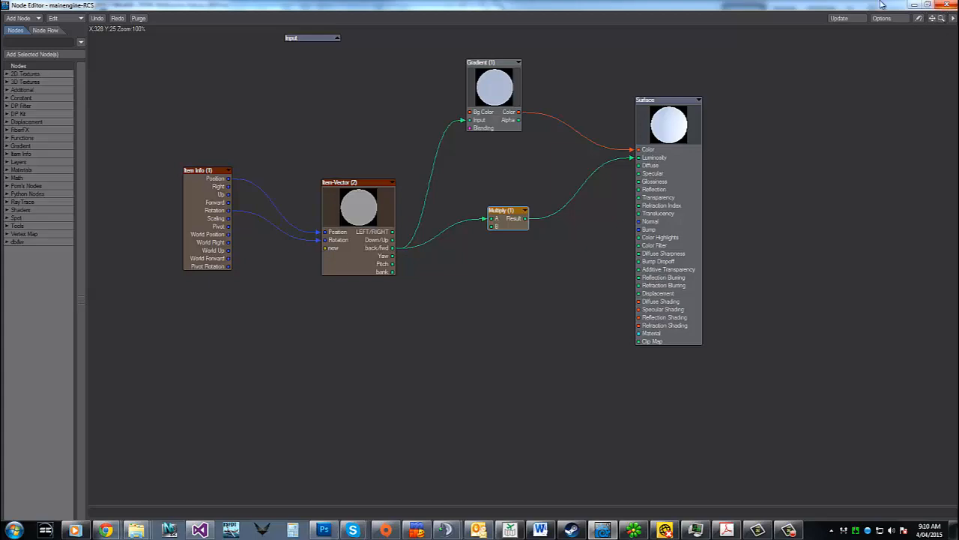
Close the Node Editor and move the Surface Editor off the viewport to reveal the whole ship
left_click(946, 6)
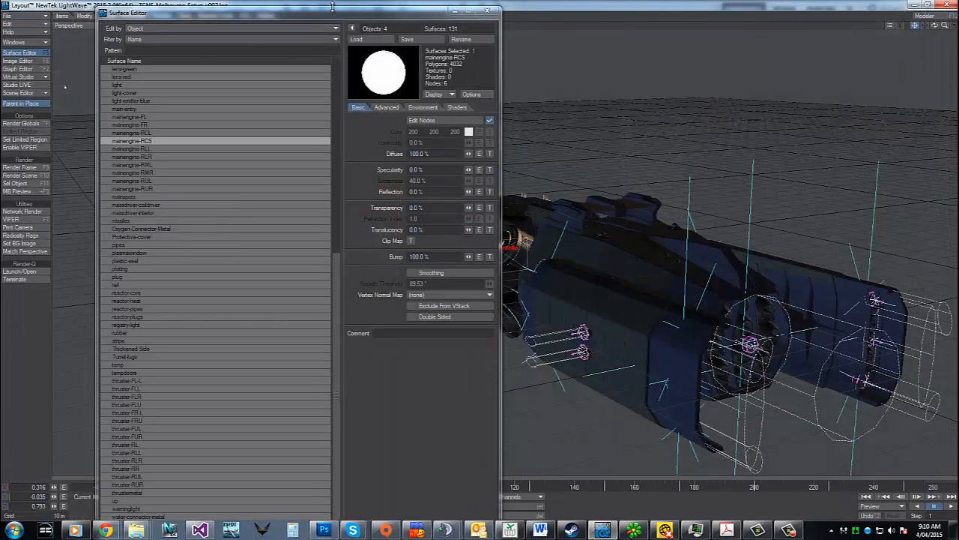
left_click_drag(328, 14, 958, 67)
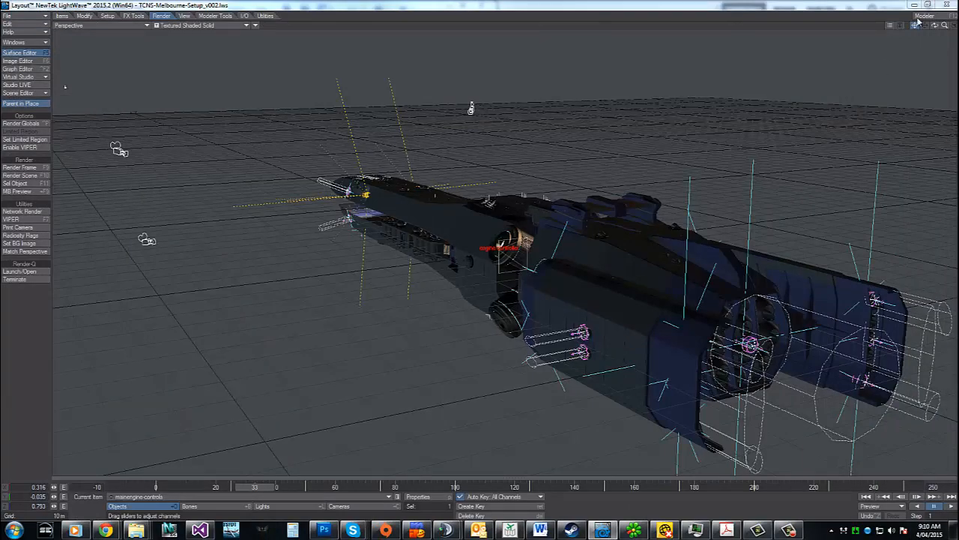
left_click_drag(935, 25, 956, 46)
mouse_move(339, 68)
left_mouse_down("alt")
mouse_move(317, 61)
mouse_move(148, 201)
left_mouse_up("alt")
left_click_drag(934, 26, 908, 39)
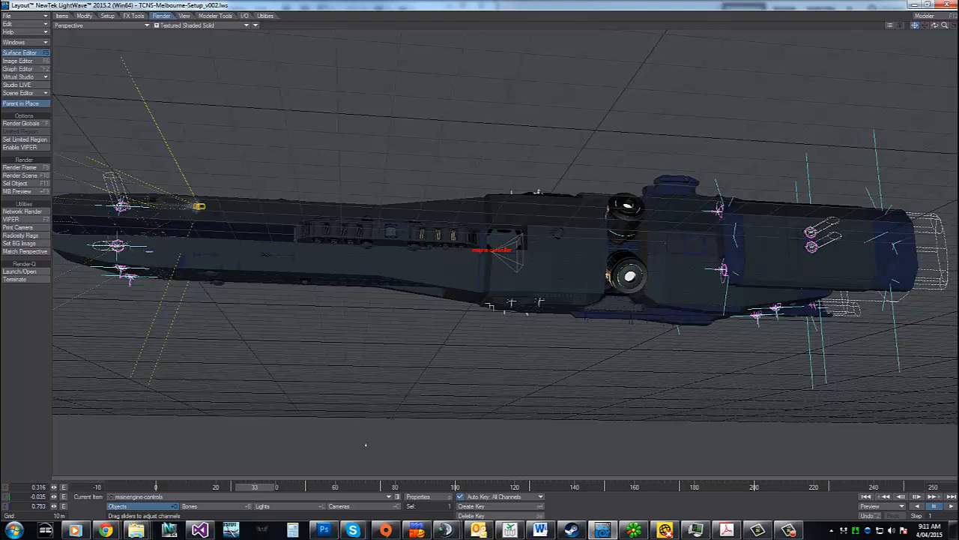
Select the front-lower-right thruster null among the scene's objects
key("Down")
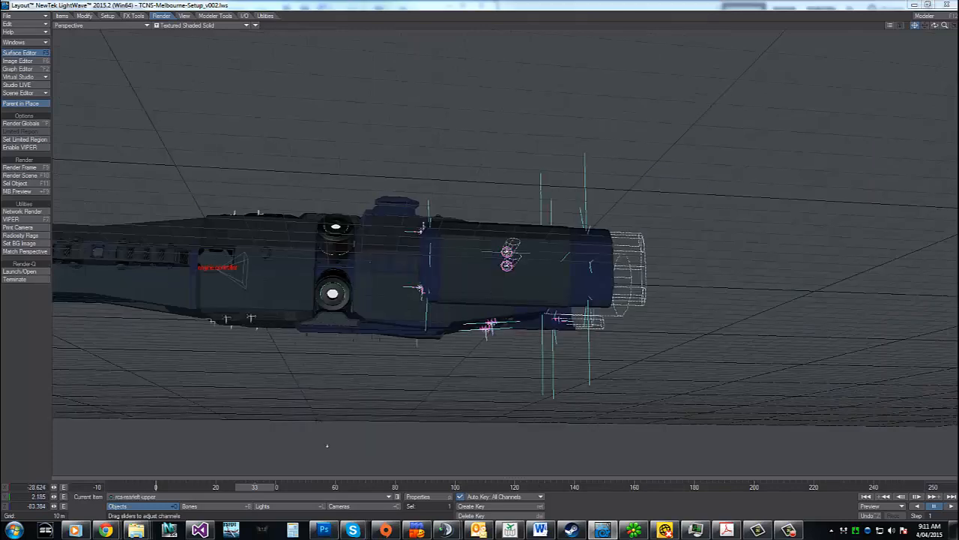
key("Down")
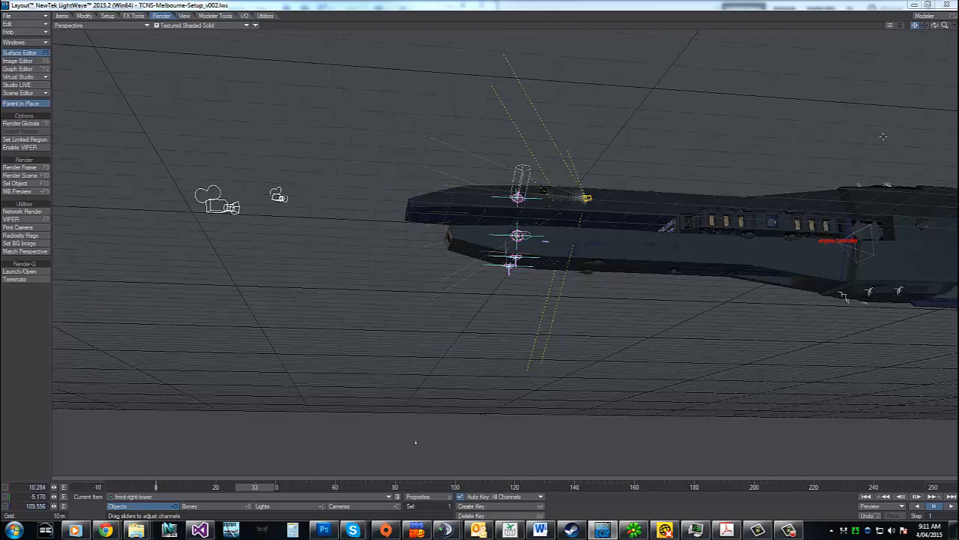
left_click_drag(945, 26, 953, 27)
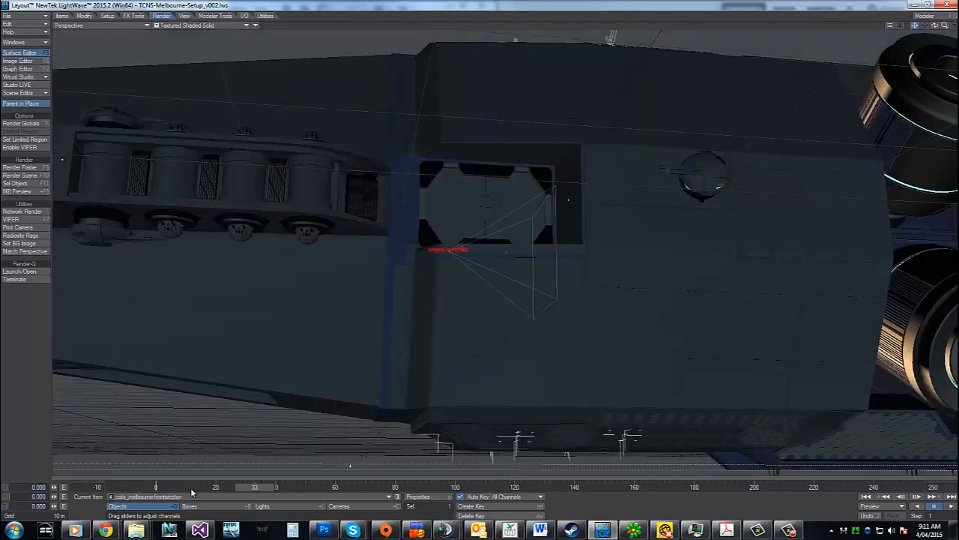
left_click(193, 496)
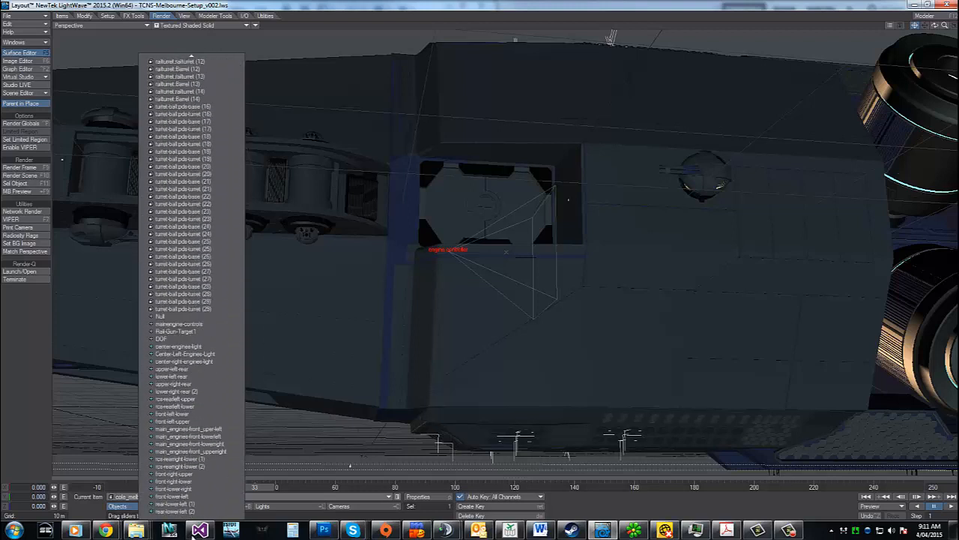
left_click(188, 490)
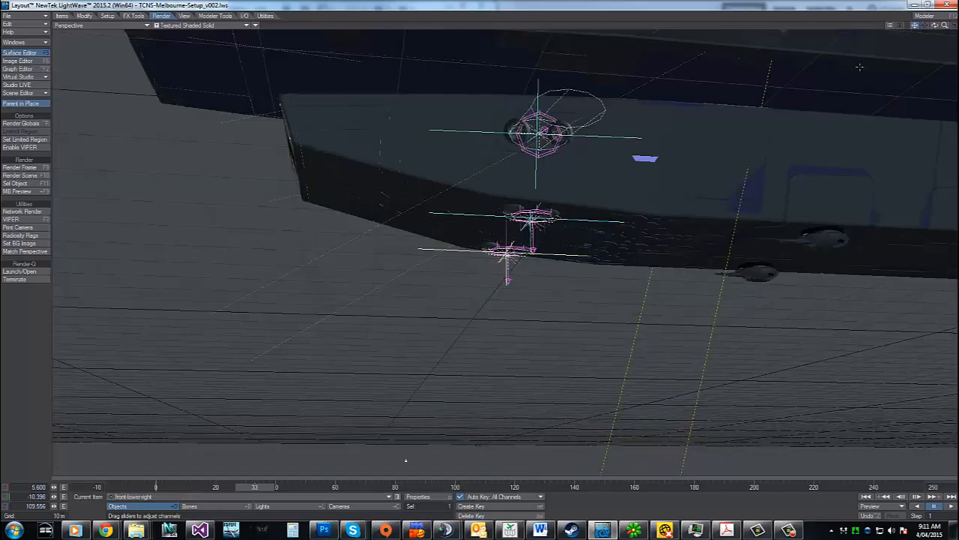
Clone the front-lower-right null and place the copy on the upper side of the bow at about Y 11.38 m
mouse_move(936, 26)
left_mouse_down()
mouse_move(877, 31)
mouse_move(674, 437)
mouse_move(353, 440)
mouse_move(300, 457)
mouse_move(496, 469)
mouse_move(638, 374)
mouse_move(754, 315)
mouse_move(406, 180)
mouse_move(455, 260)
left_mouse_up()
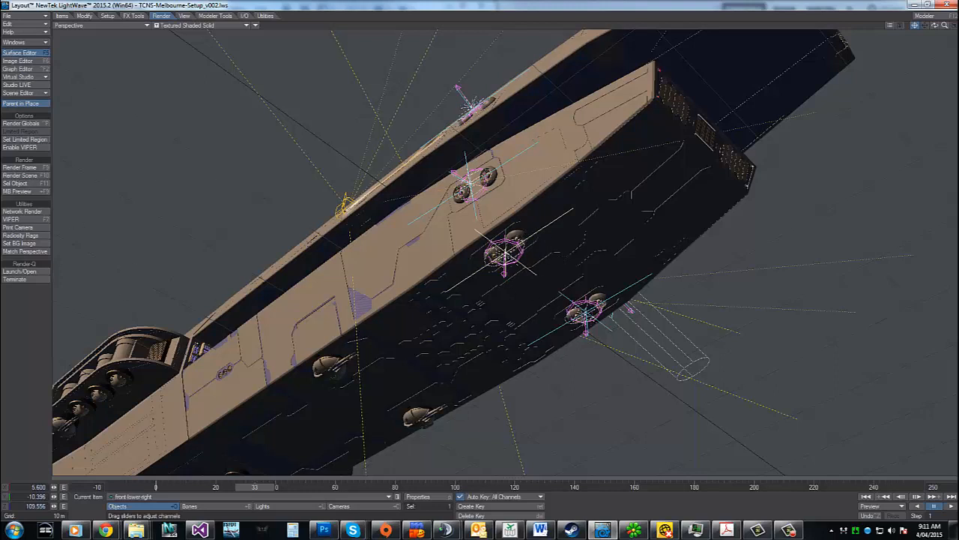
key("ctrl+c")
mouse_move(933, 28)
left_mouse_down()
mouse_move(931, 319)
mouse_move(952, 437)
left_mouse_up()
key("y")
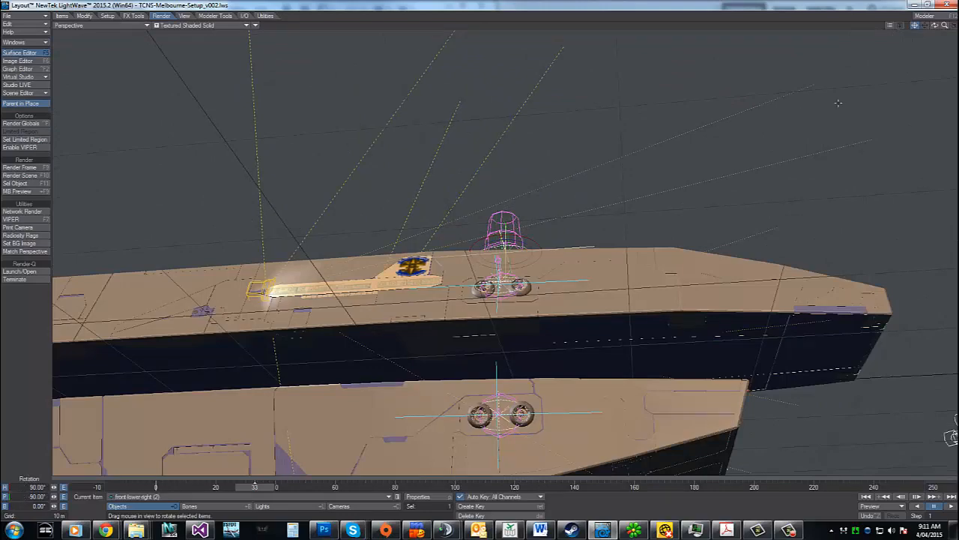
left_click_drag(932, 32, 910, 58)
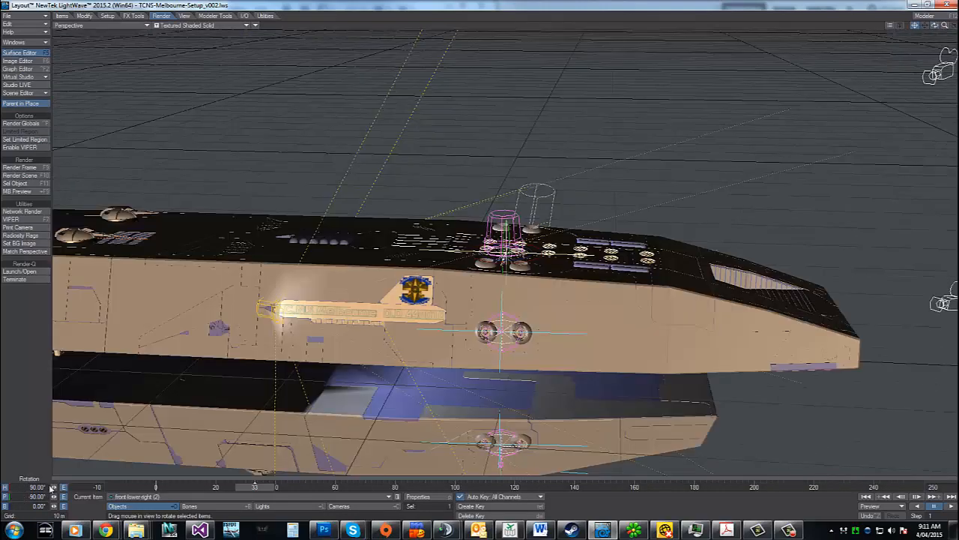
Set the pitch and heading of the copied front-lower-right (2) null to 0°
left_click(27, 497)
type("0")
key("Tab")
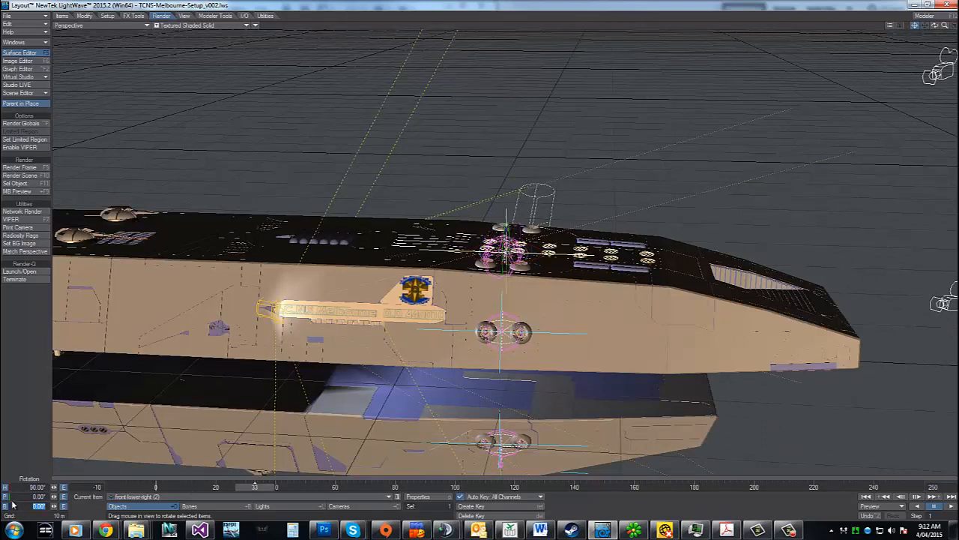
key("Tab")
type("0")
key("Tab")
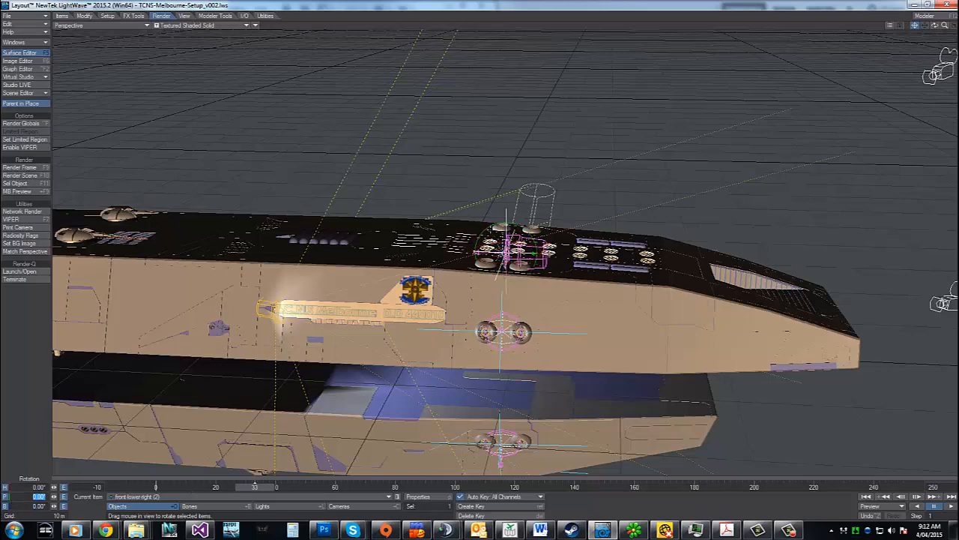
Set the copied null's pitch and heading to 90° each
left_click_drag(54, 496, 123, 496)
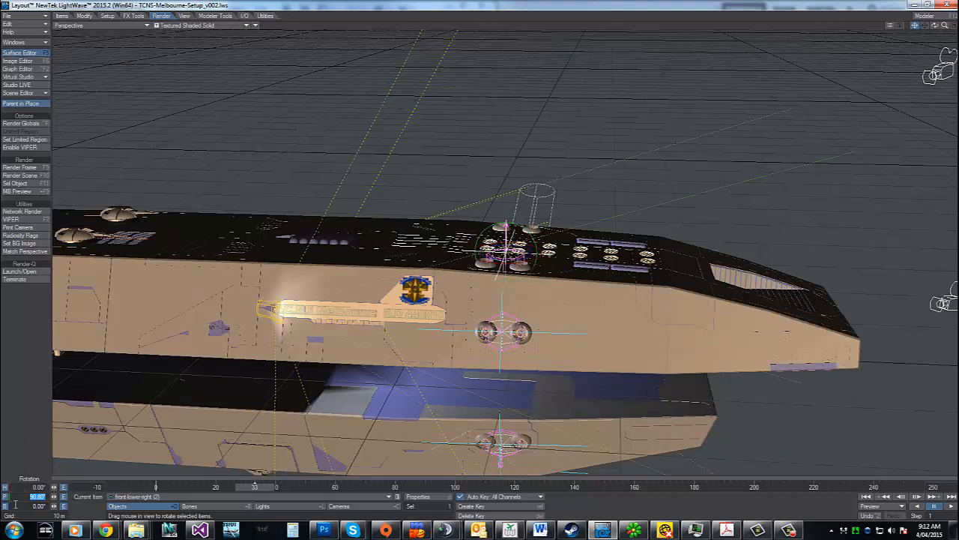
type("90")
key("Tab")
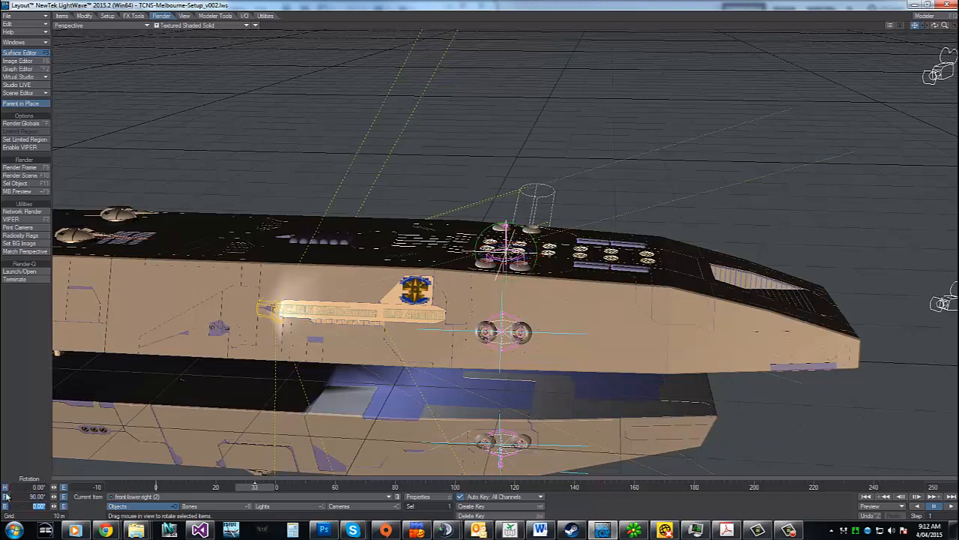
left_click(36, 487)
type("90")
key("Tab")
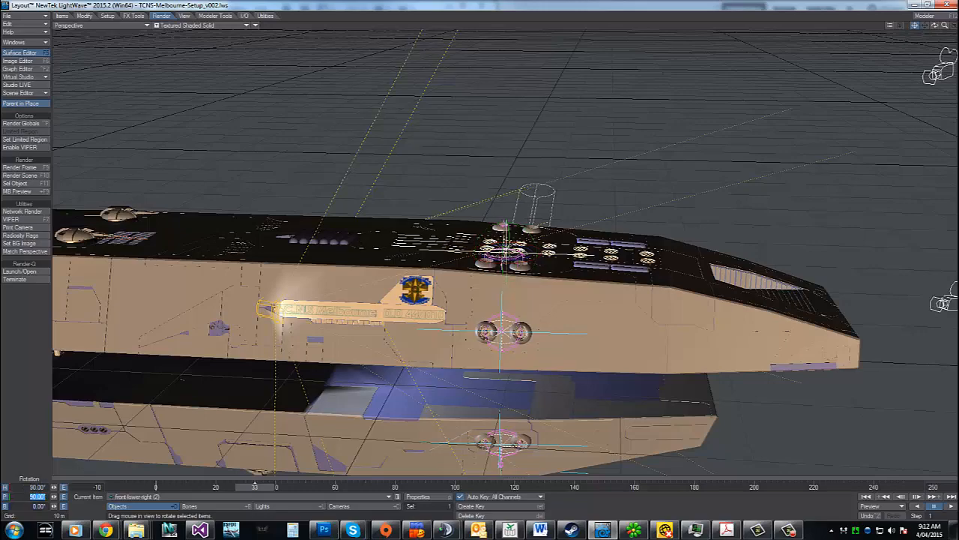
Move the copied null over the upper hull's thruster pair, to about X 6.29 m and Z 108.94 m
left_click_drag(935, 26, 955, 67)
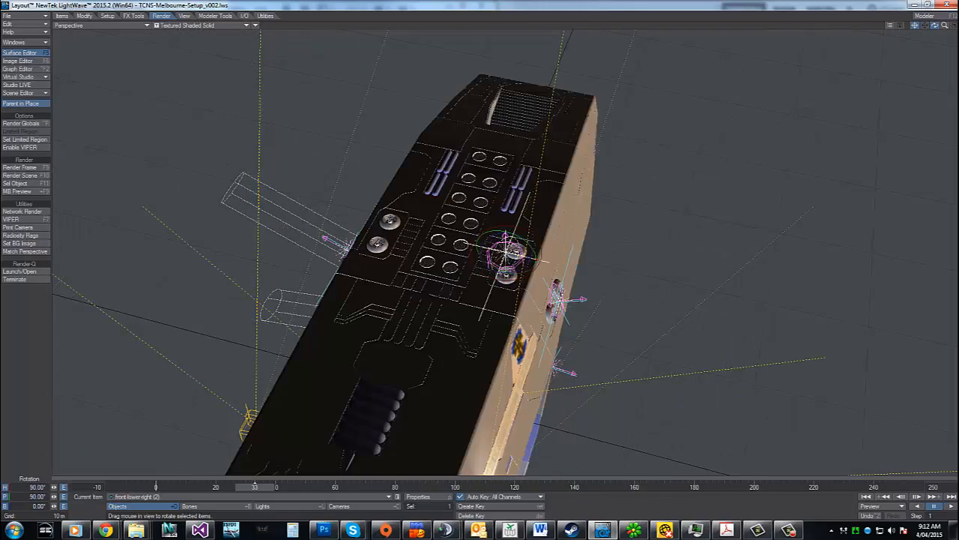
left_click_drag(945, 26, 957, 29)
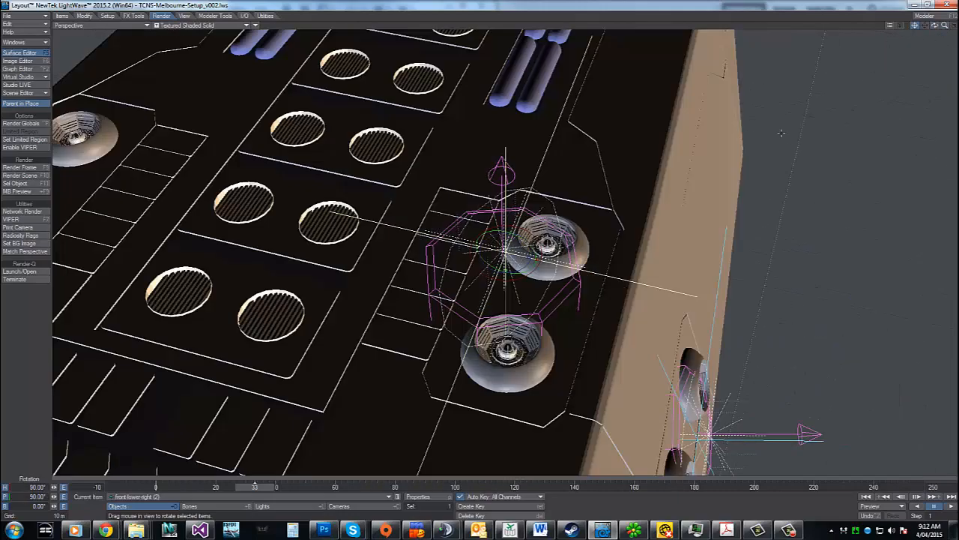
key("t")
mouse_move(527, 257)
left_mouse_down()
mouse_move(589, 270)
mouse_move(491, 249)
left_mouse_up()
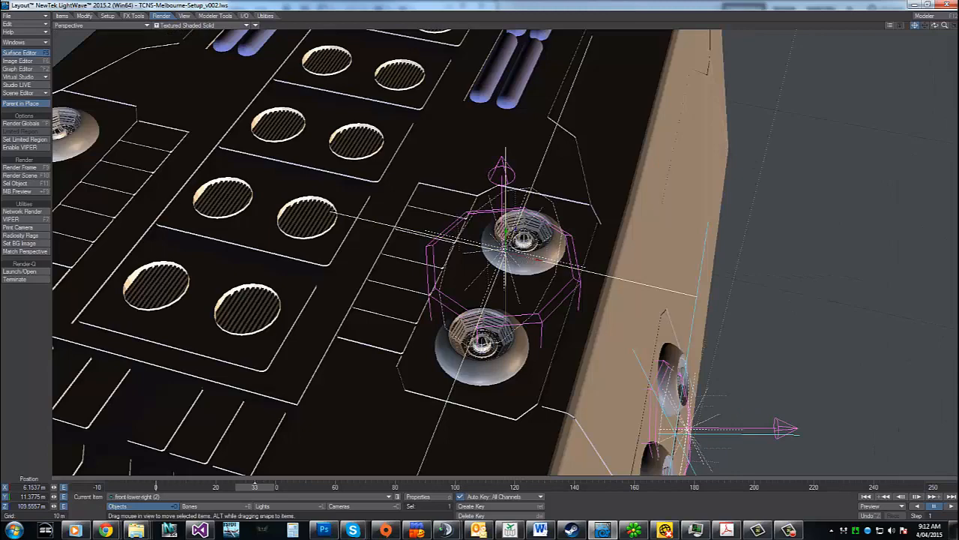
left_click_drag(537, 260, 544, 261)
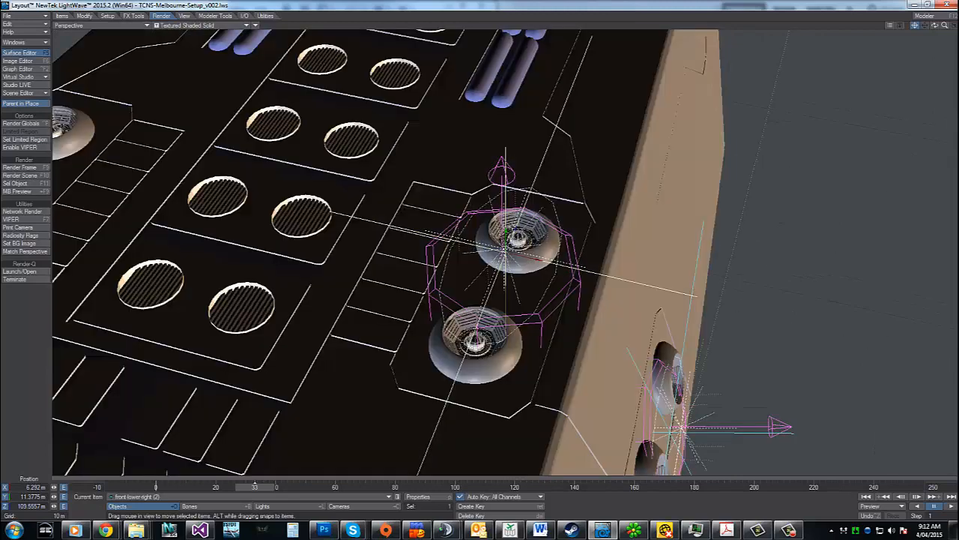
mouse_move(515, 229)
left_mouse_down()
mouse_move(501, 264)
mouse_move(506, 251)
left_mouse_up()
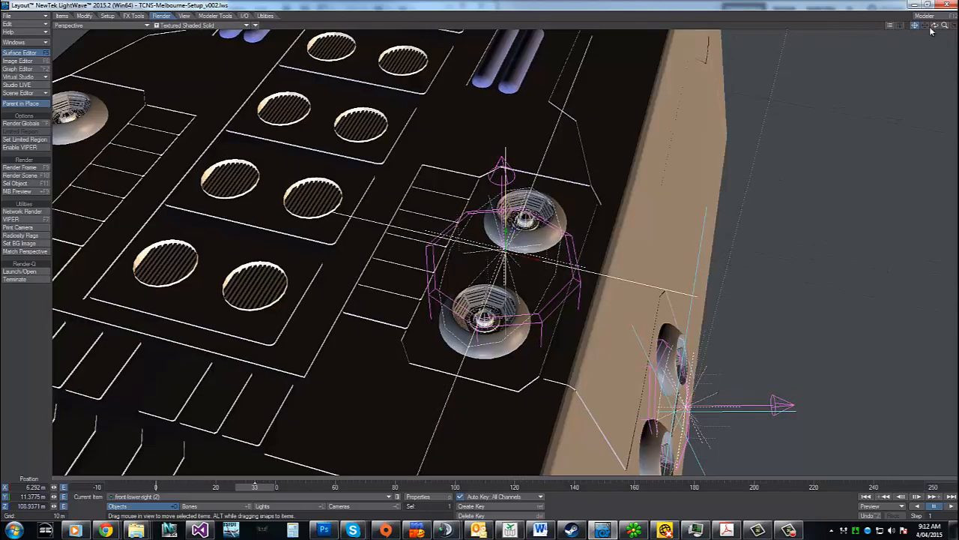
Lower the copied null towards the thruster nozzles to about Y 10.98 m and shift it to about Z 109.82 m
mouse_move(934, 26)
left_mouse_down()
mouse_move(877, 56)
mouse_move(931, 34)
mouse_move(925, 30)
left_mouse_up()
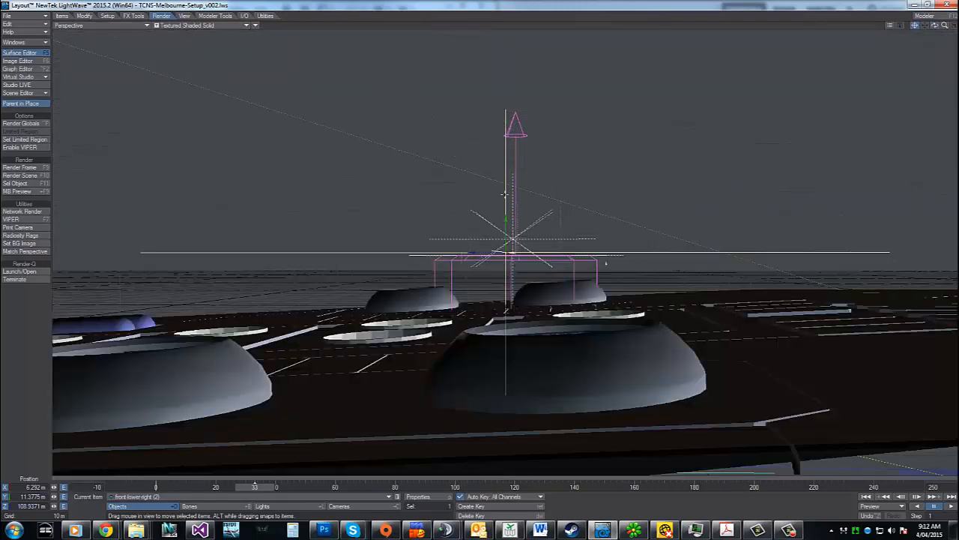
right_click_drag(606, 263, 538, 215)
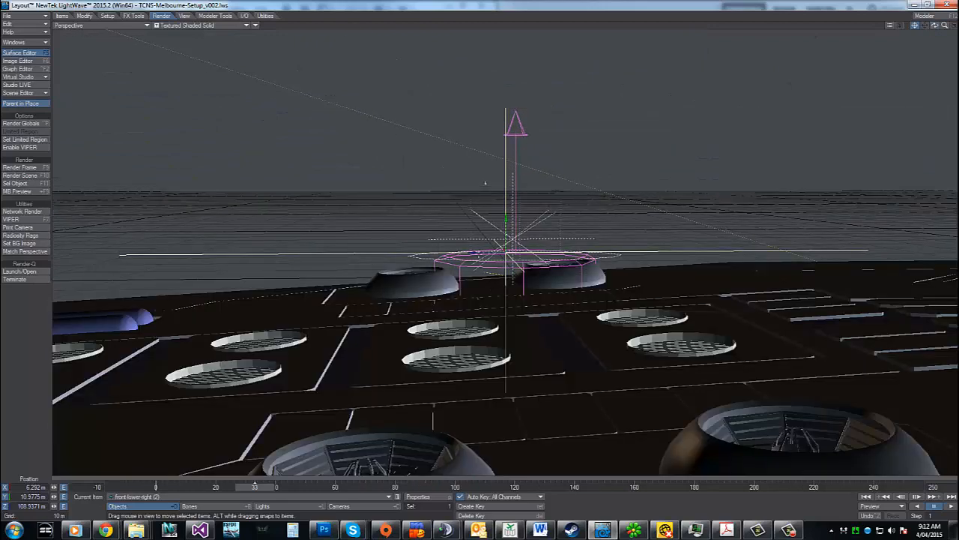
left_click_drag(485, 183, 486, 183)
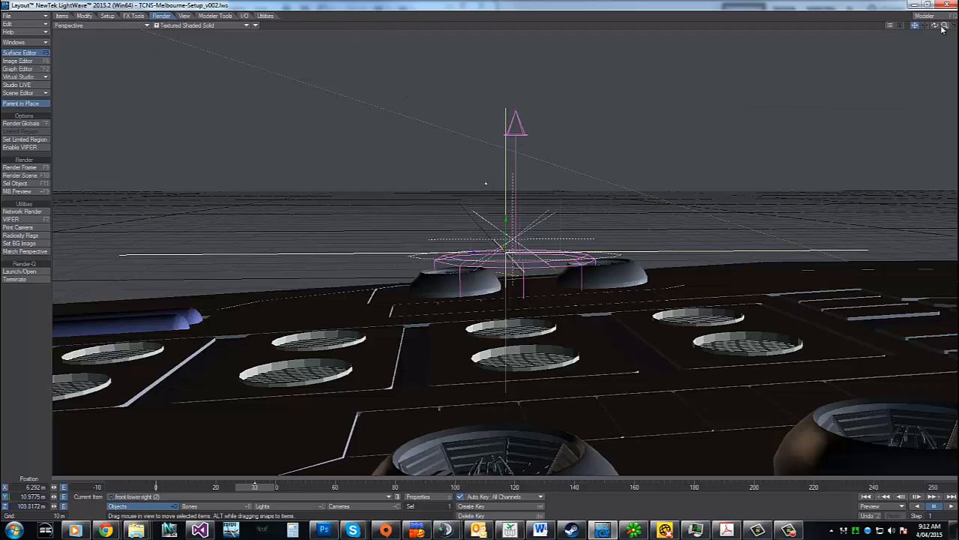
mouse_move(935, 26)
left_mouse_down()
mouse_move(892, 67)
mouse_move(925, 47)
left_mouse_up()
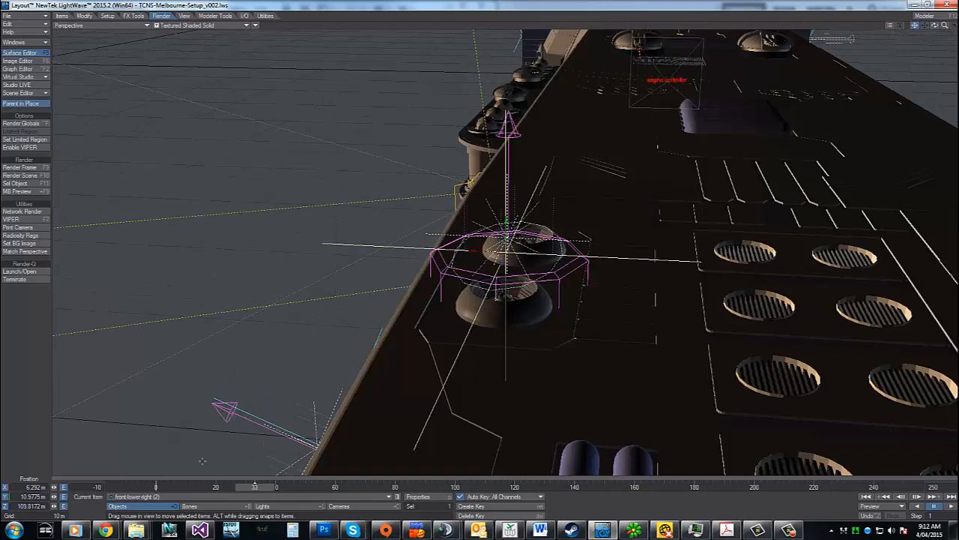
Open the texture of the Textured Channel modifier on the intensity of the copied null's innerglow light
left_click(285, 507)
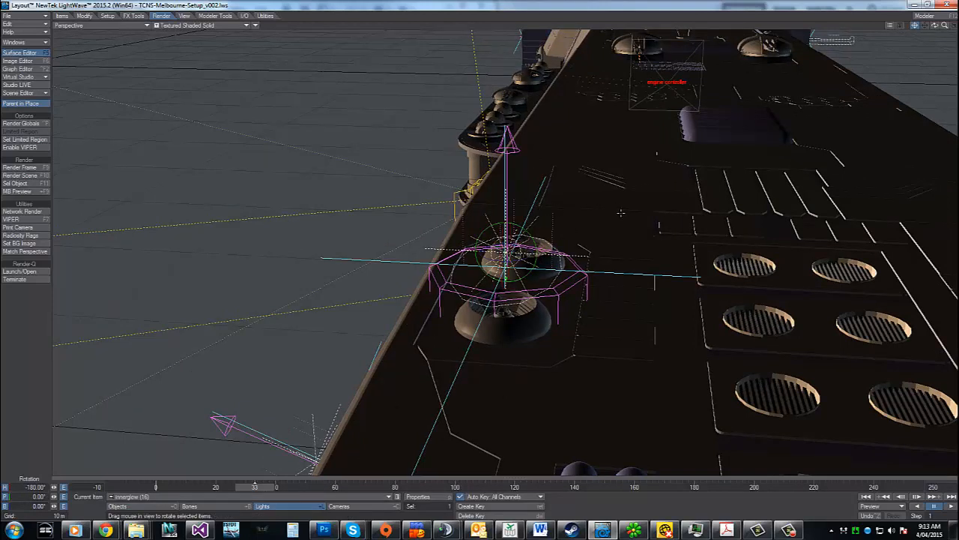
left_click(417, 496)
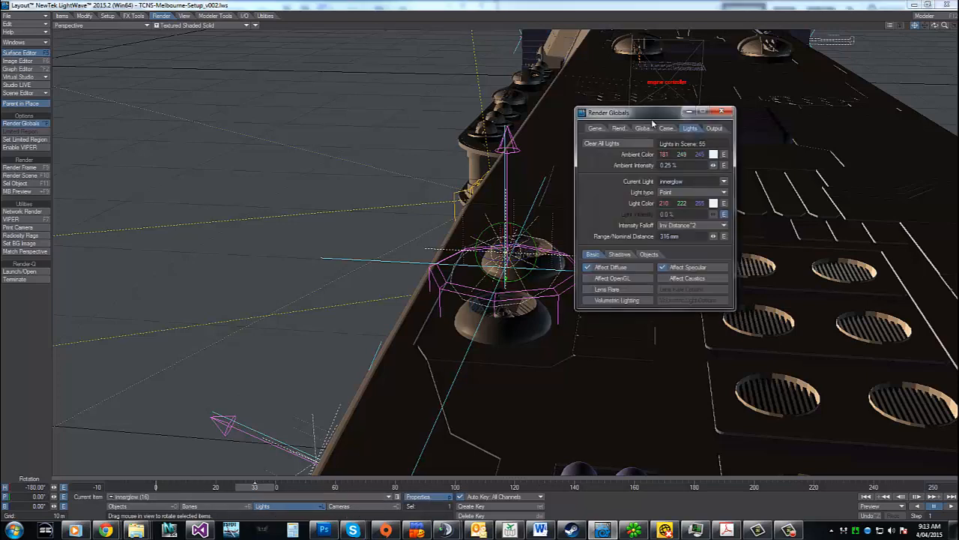
left_click_drag(652, 120, 248, 83)
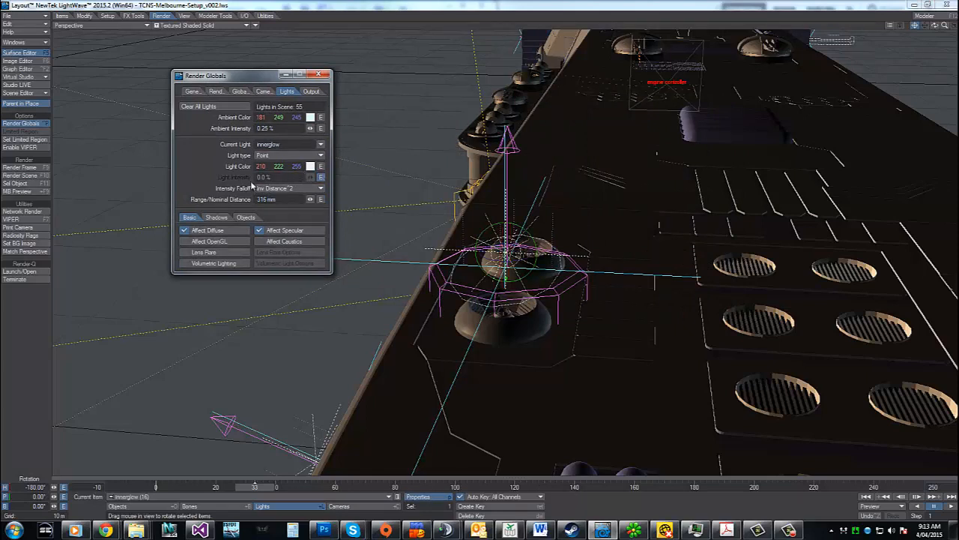
left_click(320, 178)
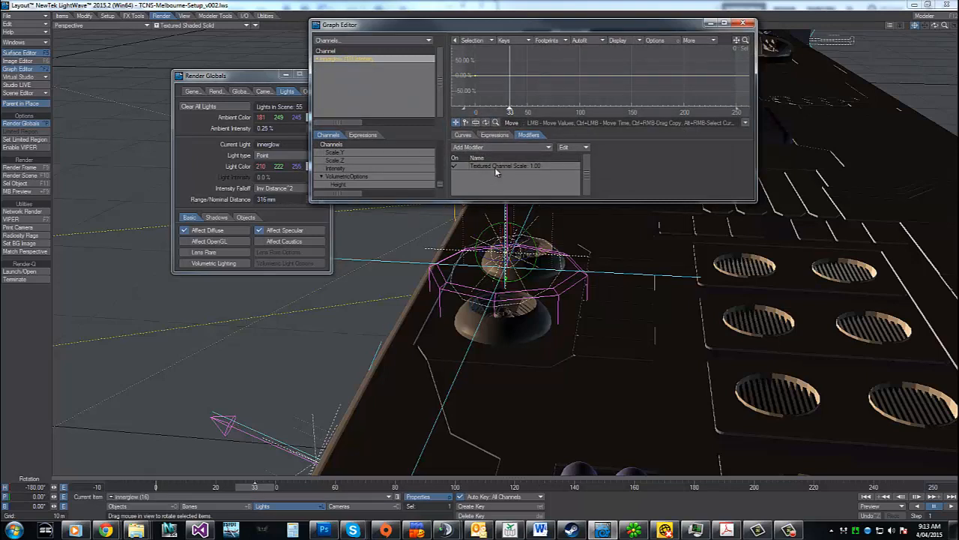
left_click(494, 167)
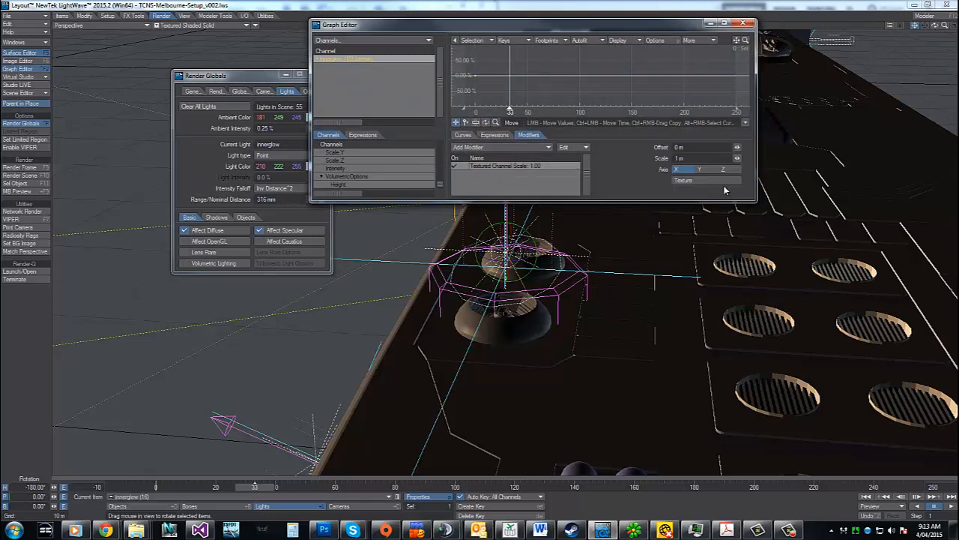
left_click(719, 180)
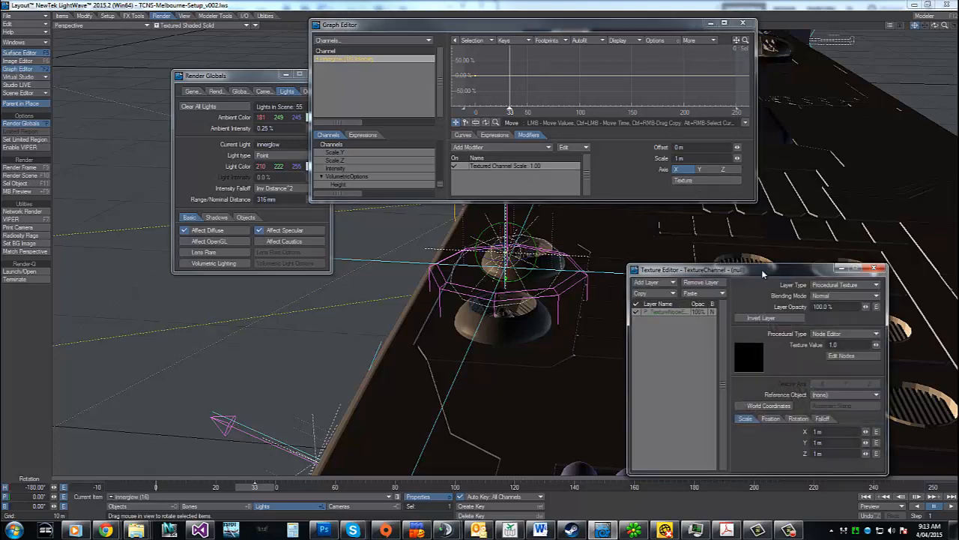
Examine the node network behind the innerglow light's intensity texture, closing it once reviewed
left_click_drag(765, 272, 347, 169)
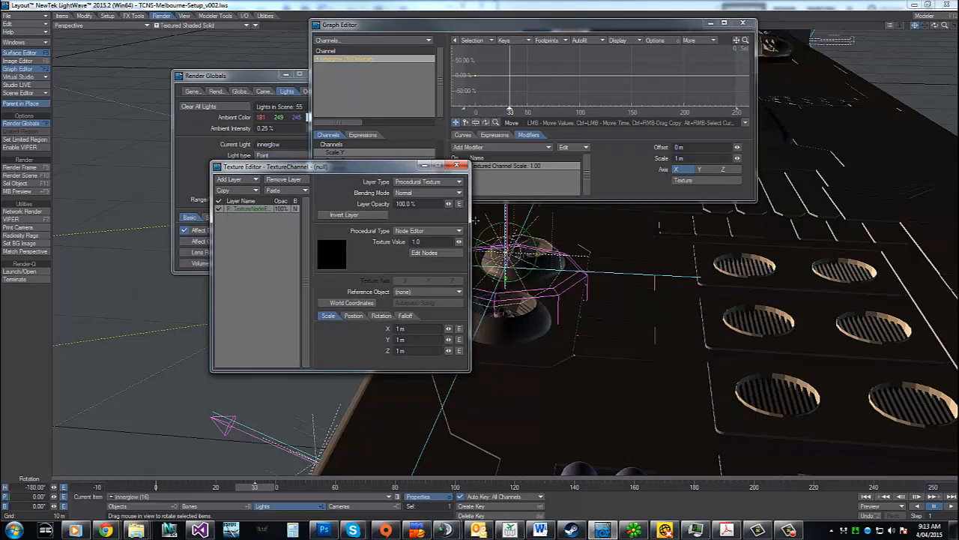
left_click_drag(469, 222, 512, 239)
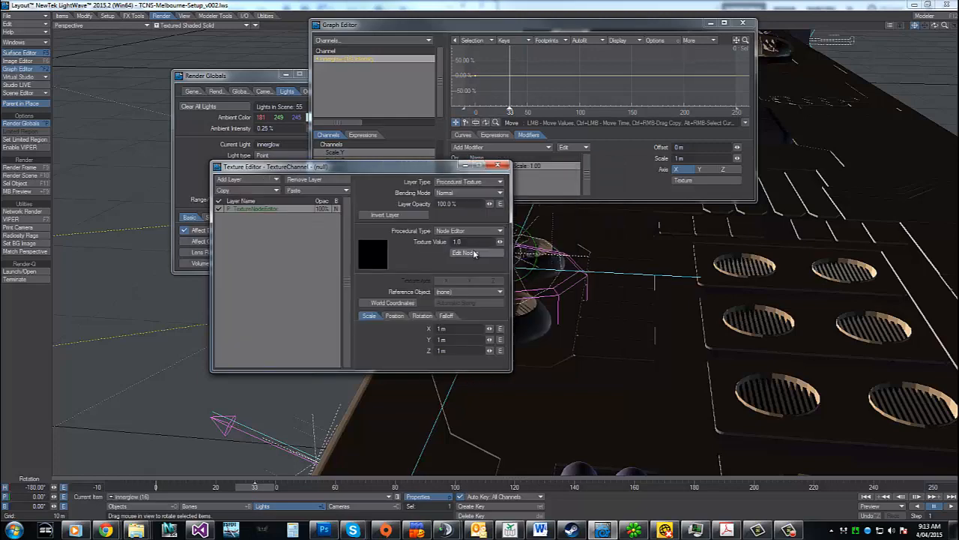
left_click(463, 252)
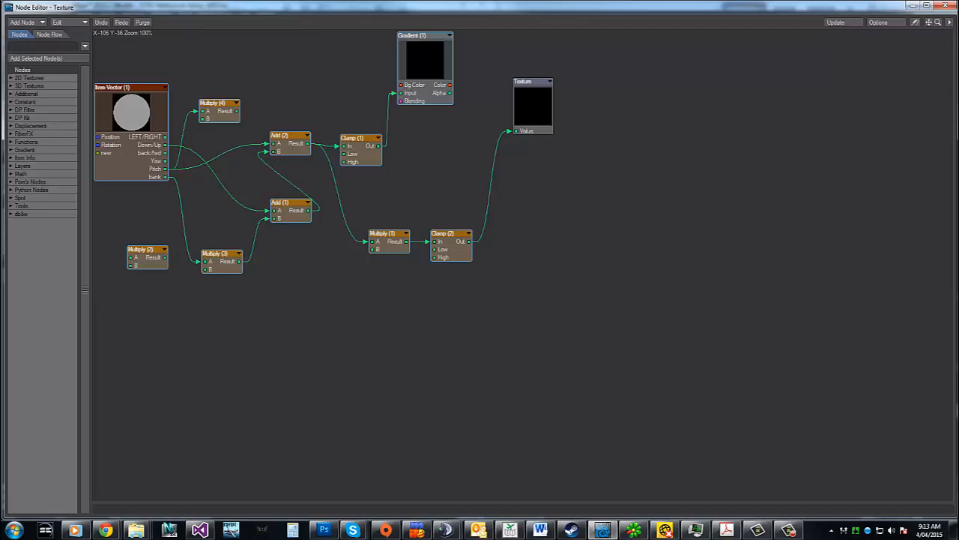
mouse_move(750, 11)
left_mouse_down()
mouse_move(733, 28)
mouse_move(763, 29)
mouse_move(794, 12)
mouse_move(758, 24)
left_mouse_up()
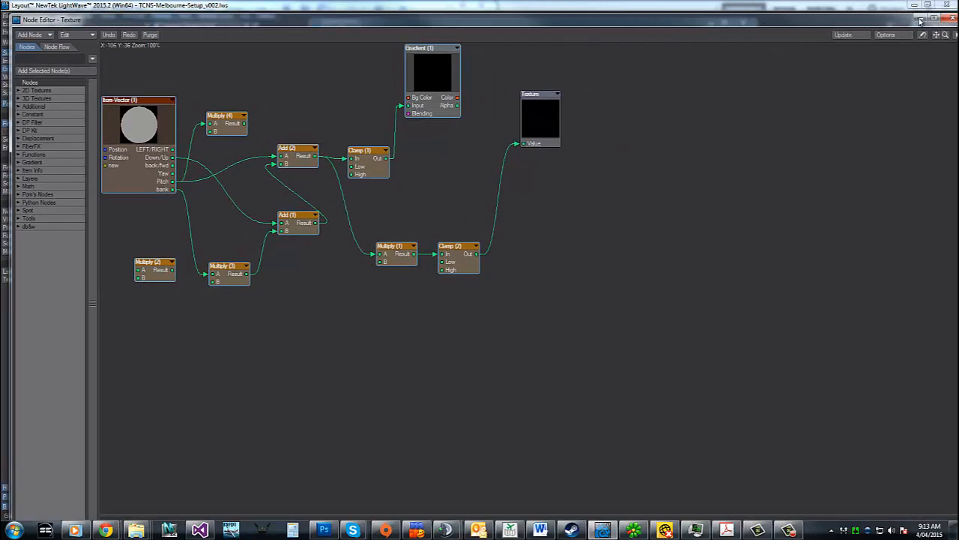
left_click(952, 17)
left_click_drag(402, 165, 233, 117)
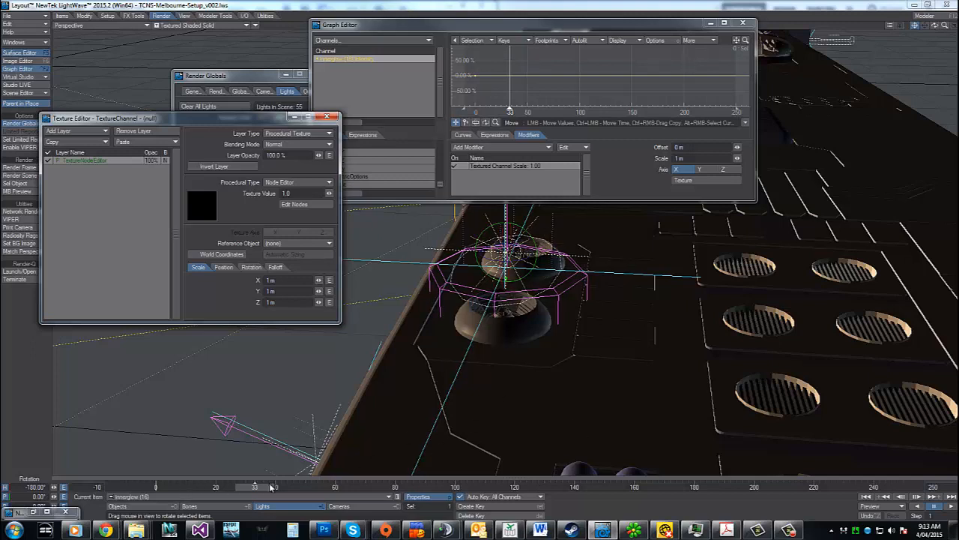
Go to frame 3 and open the node network of the thruster-FUR surface
mouse_move(272, 487)
left_mouse_down()
mouse_move(360, 487)
mouse_move(135, 487)
mouse_move(262, 487)
mouse_move(165, 487)
left_mouse_up()
left_click(131, 507)
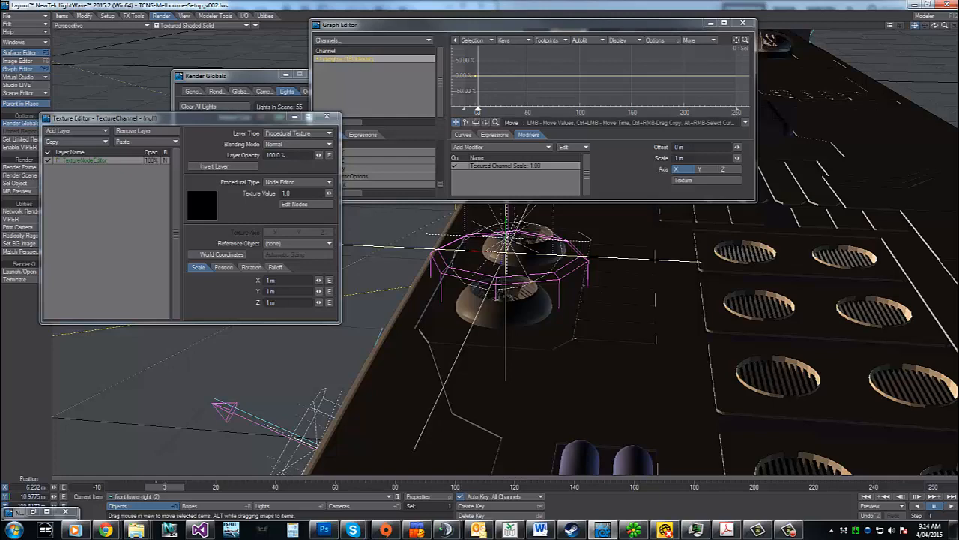
key("F5")
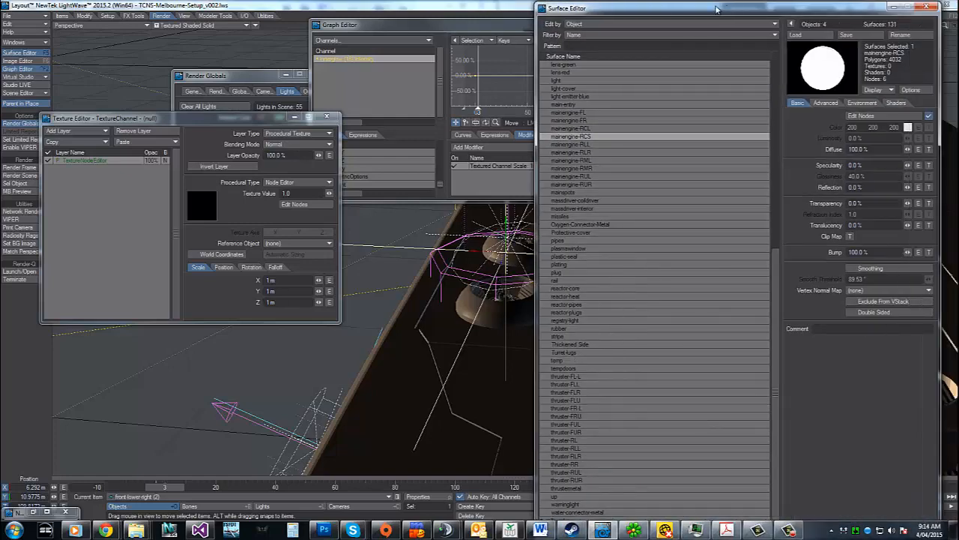
left_click(587, 433)
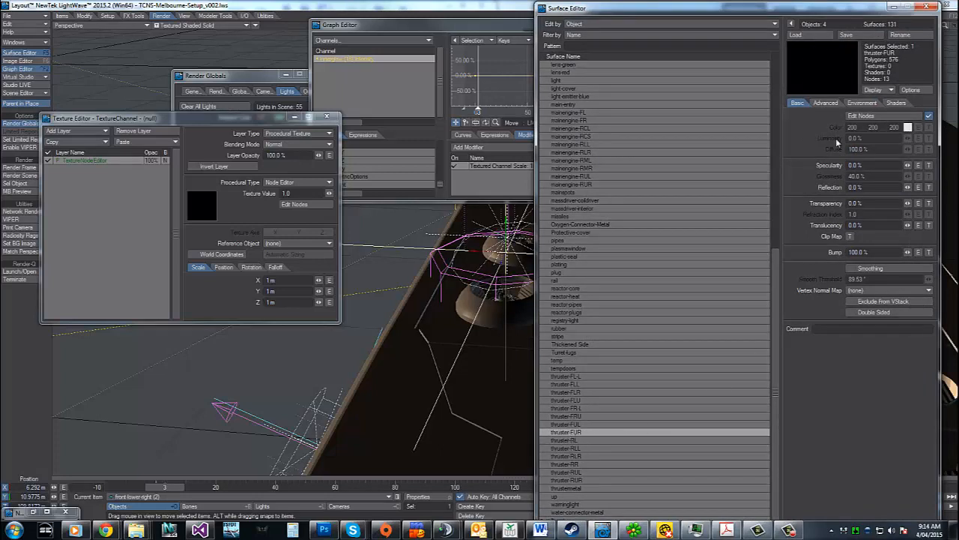
left_click(906, 120)
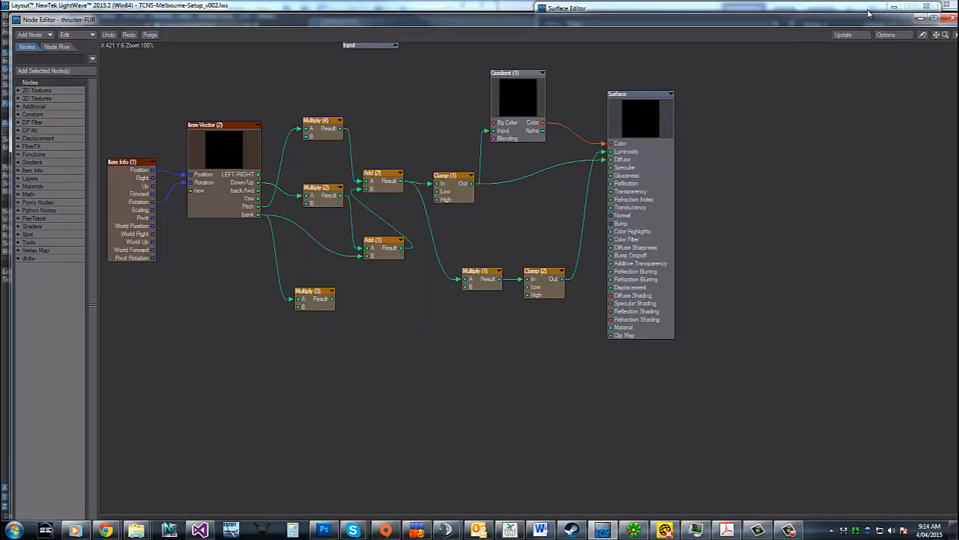
Copy the thruster-FUR surface's nodes, from Item Info through Gradient and Clamp, and leave its node network
left_click_drag(584, 66, 83, 345)
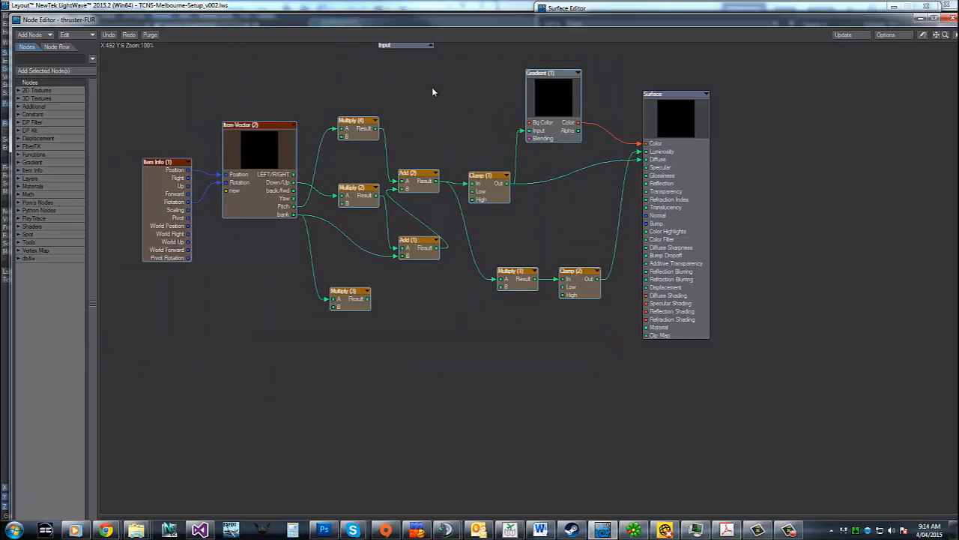
left_click(66, 35)
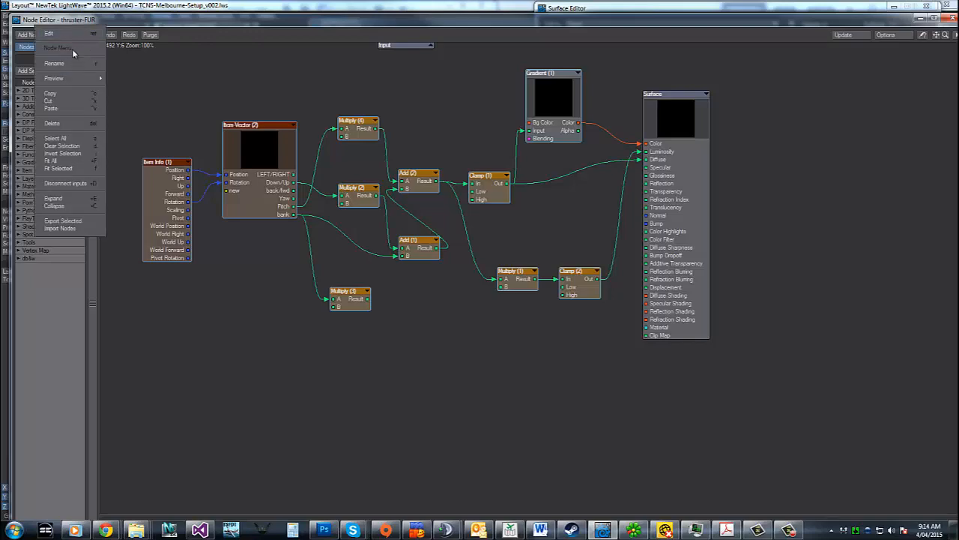
left_click(66, 96)
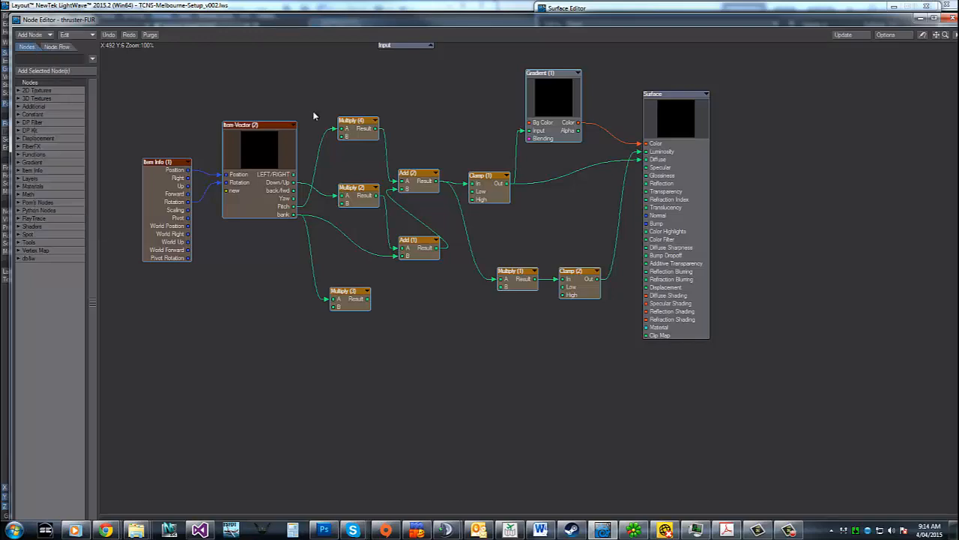
left_click(923, 18)
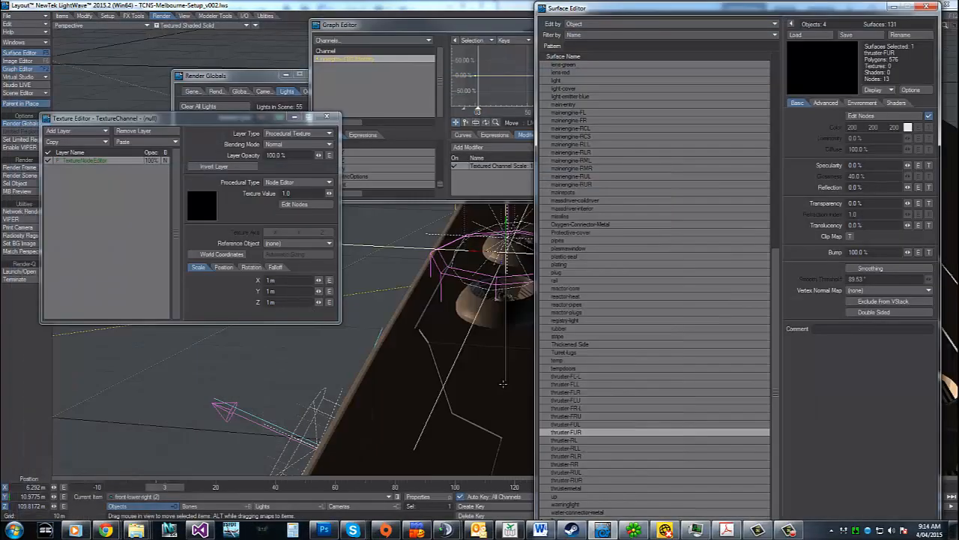
Clear the view of the thrusters and switch the perspective viewport's shading to VPR
left_click_drag(687, 10, 958, 35)
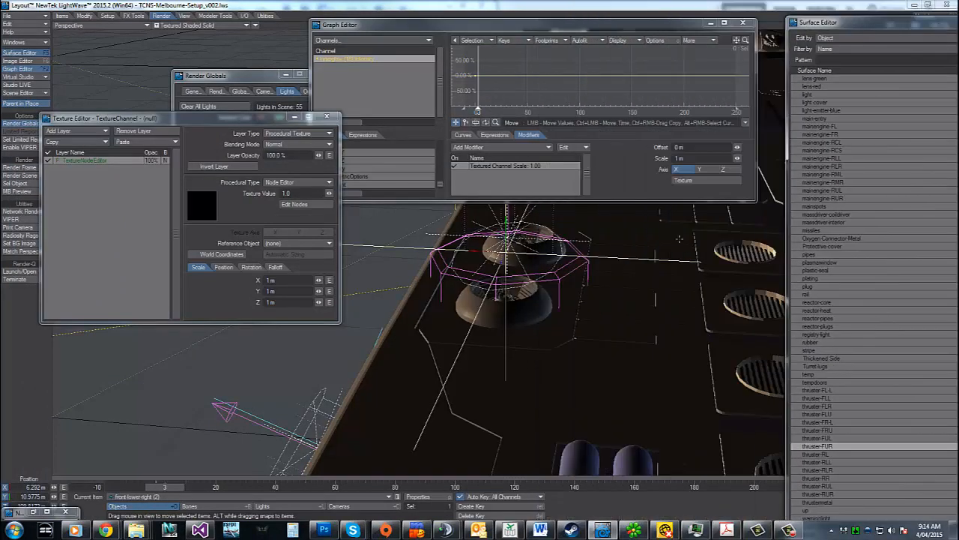
left_click(207, 25)
left_click(187, 69)
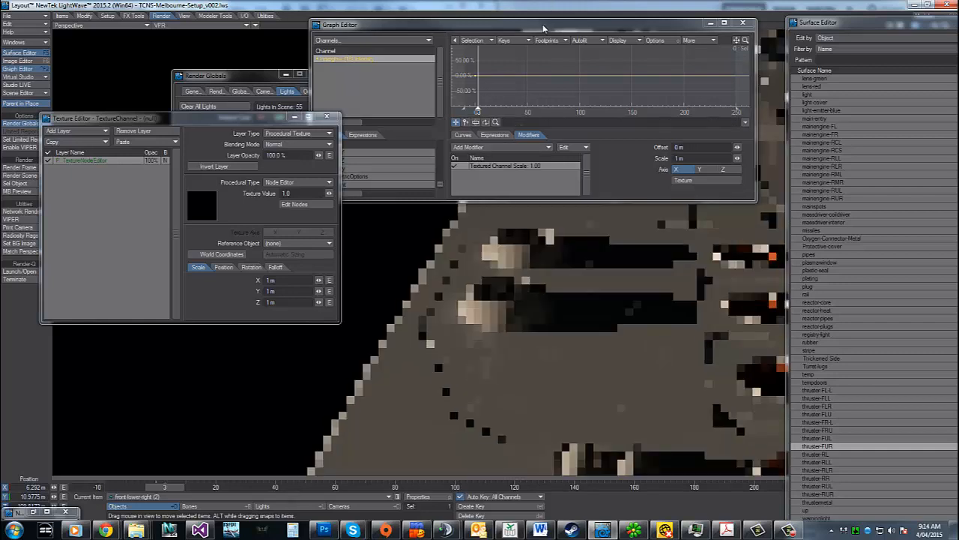
Preview the copied thruster null's lights in the VPR view at various frames between 46 and 215
left_click(389, 488)
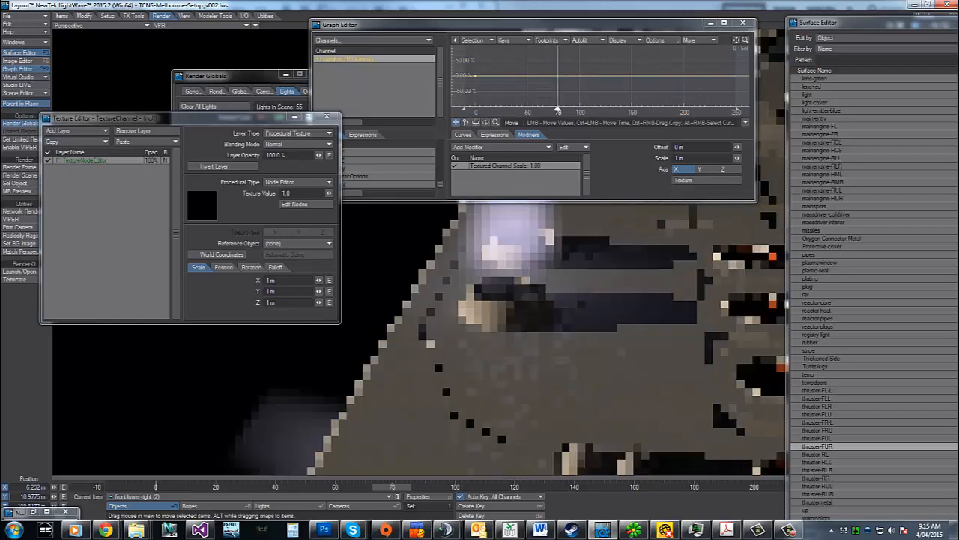
left_click_drag(389, 488, 472, 488)
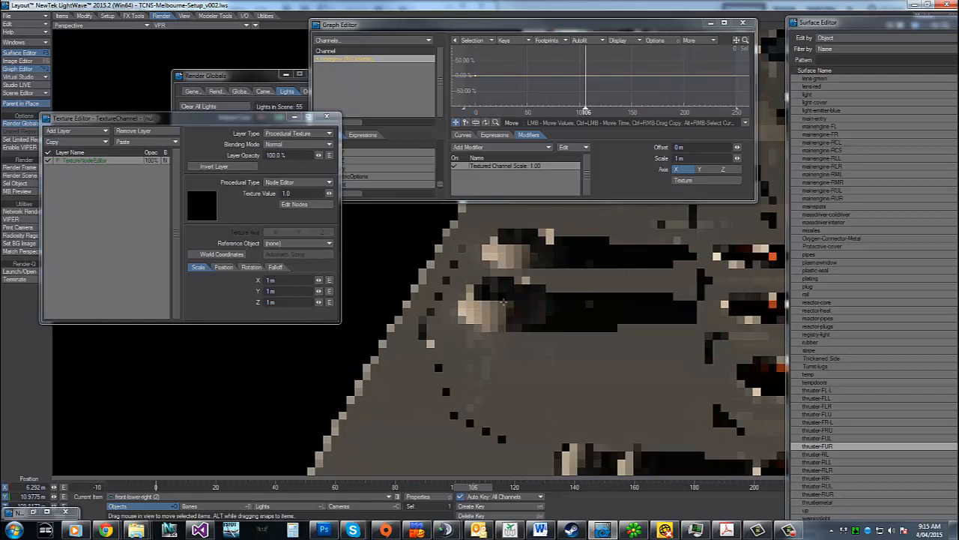
left_click(523, 489)
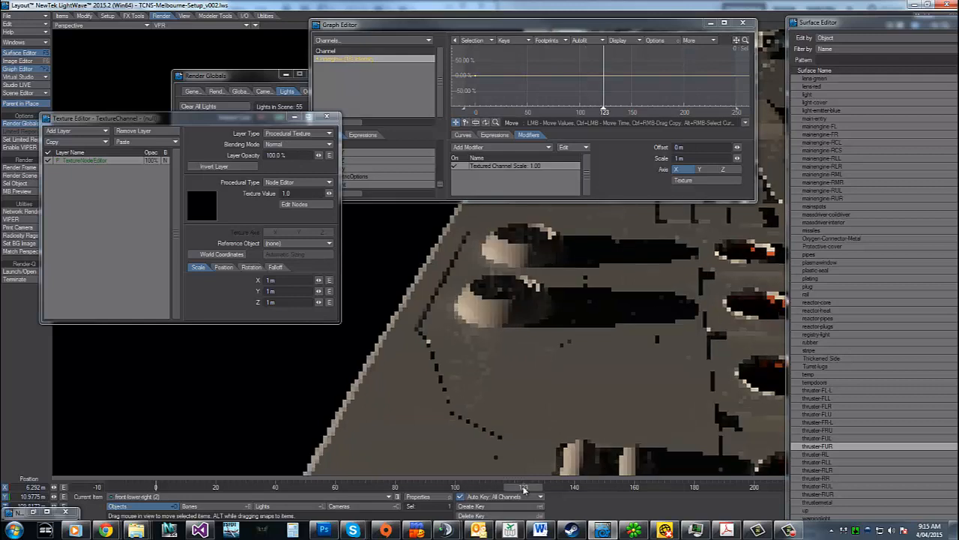
mouse_move(523, 489)
left_mouse_down()
mouse_move(126, 488)
mouse_move(293, 488)
left_mouse_up()
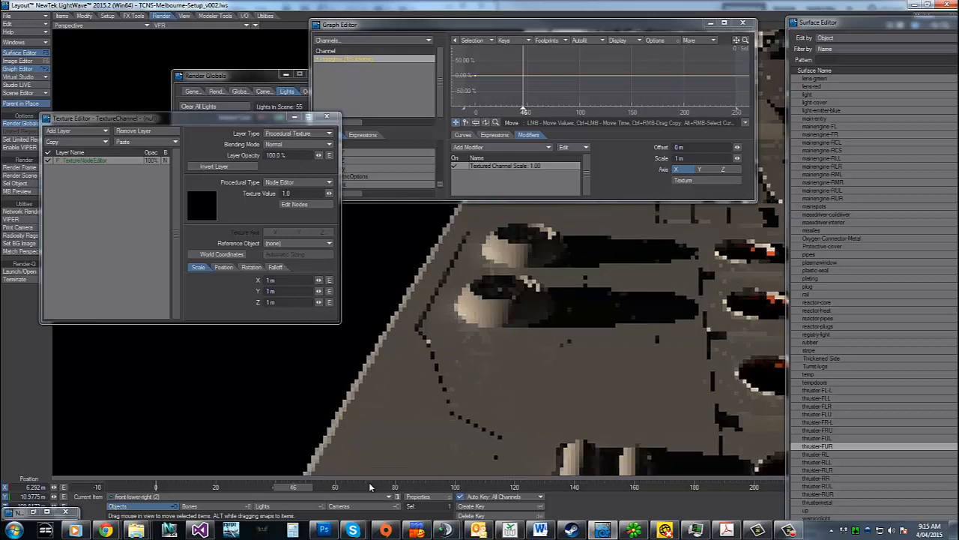
left_click_drag(293, 488, 432, 492)
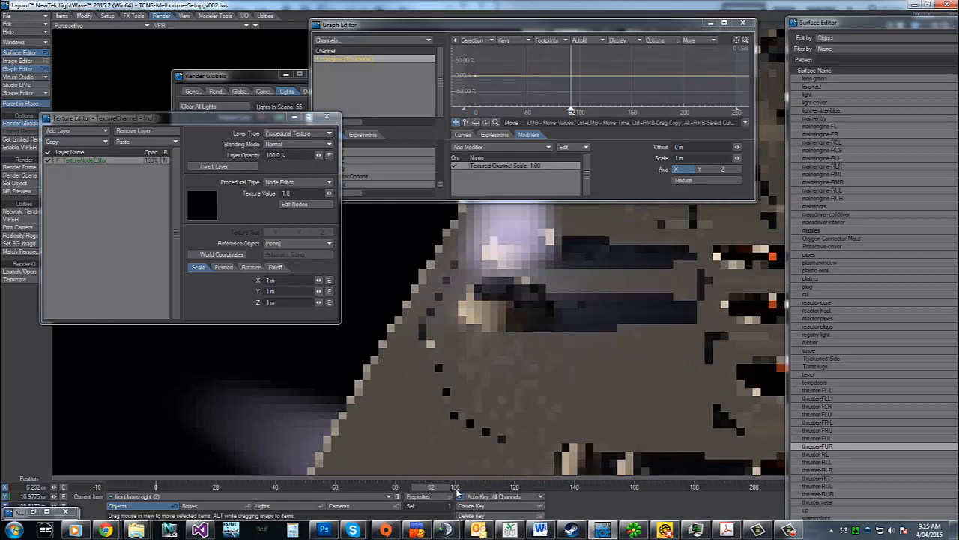
left_click(482, 492)
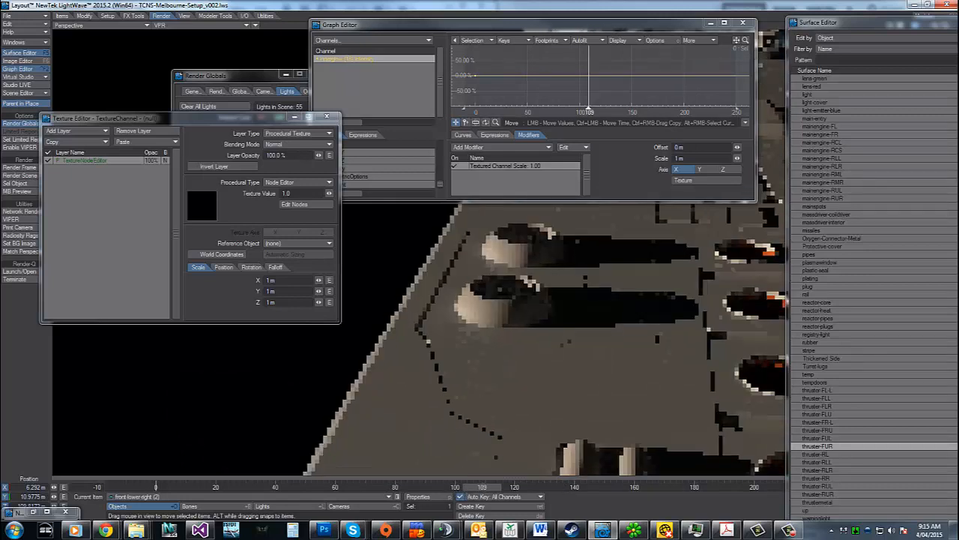
left_click(565, 488)
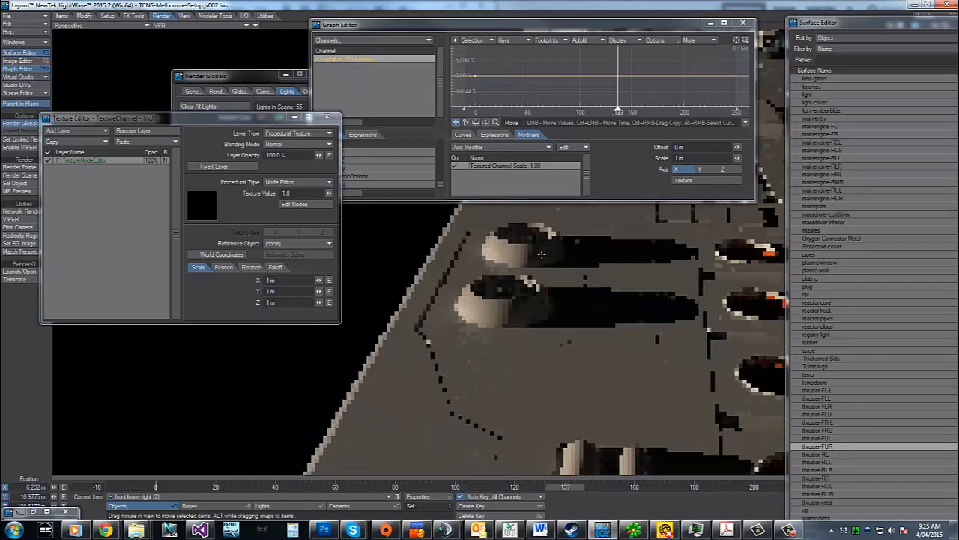
left_click(625, 488)
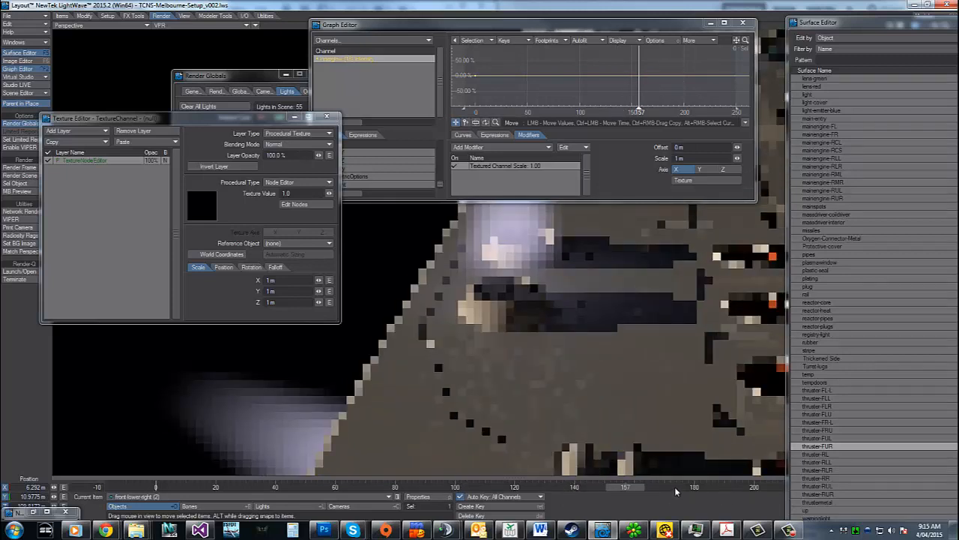
left_click(682, 487)
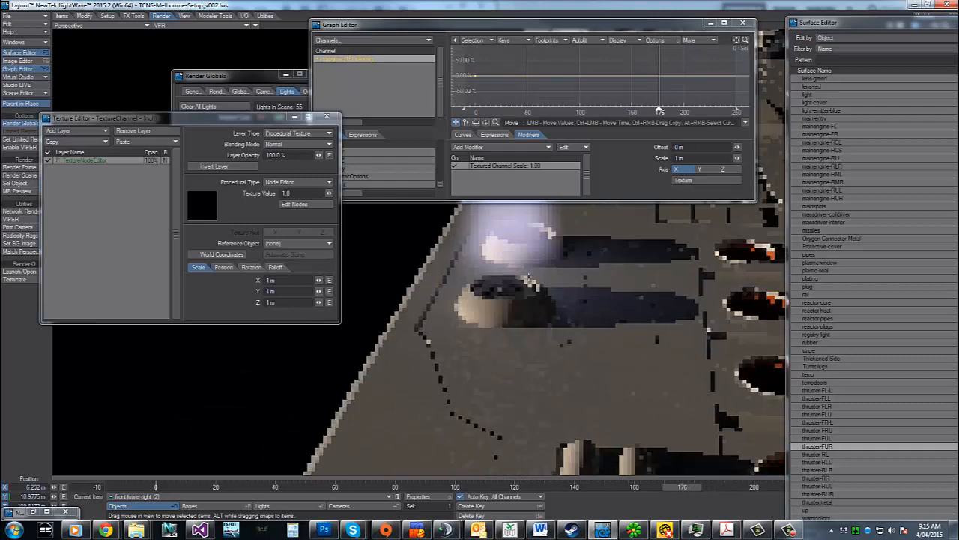
left_click_drag(888, 21, 113, 28)
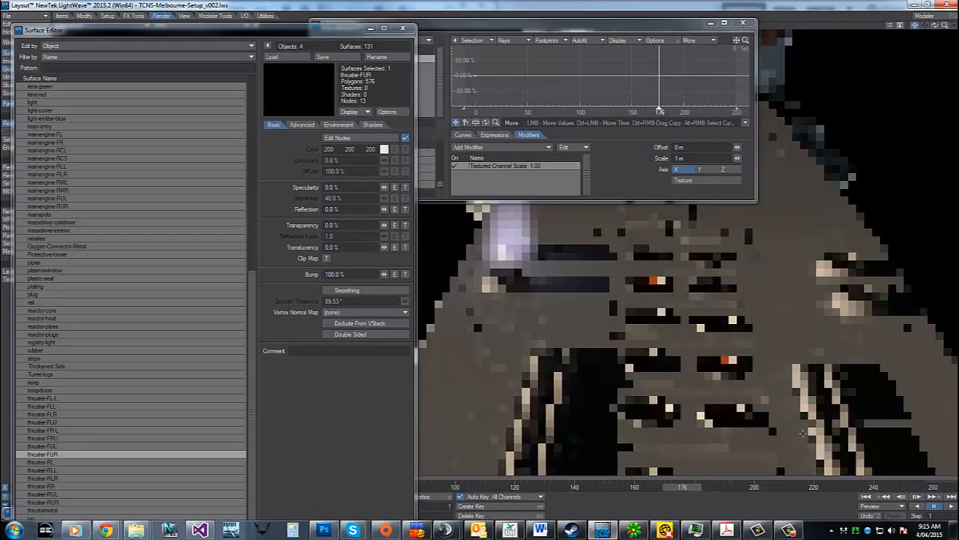
left_click(800, 486)
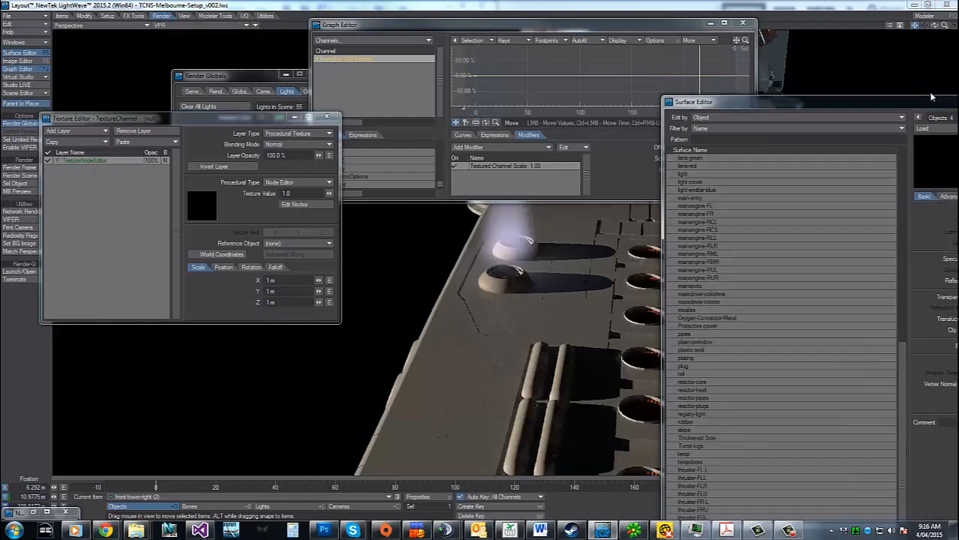
Reopen the node network of the innerglow intensity texture and delete all nodes except Input and Texture
left_click_drag(932, 96, 956, 54)
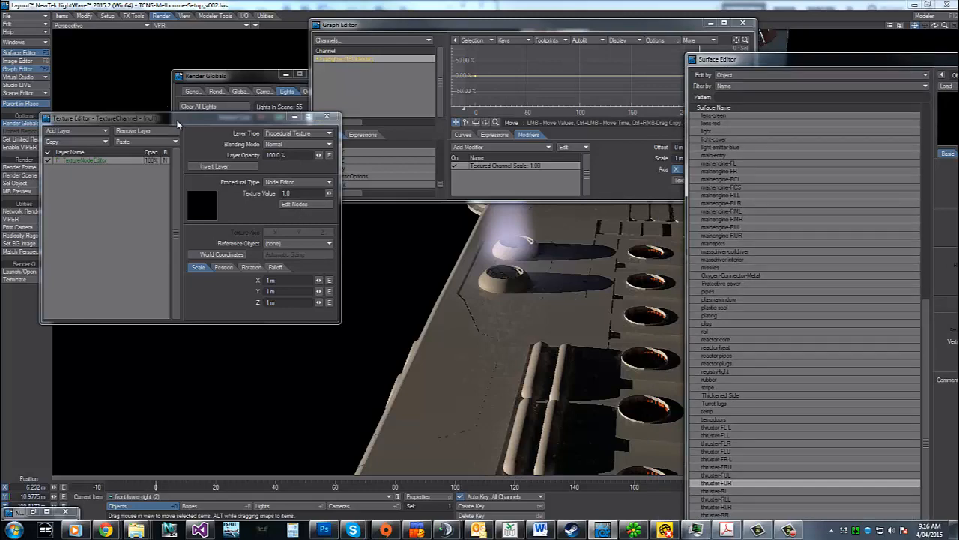
left_click_drag(177, 122, 267, 201)
left_click(723, 191)
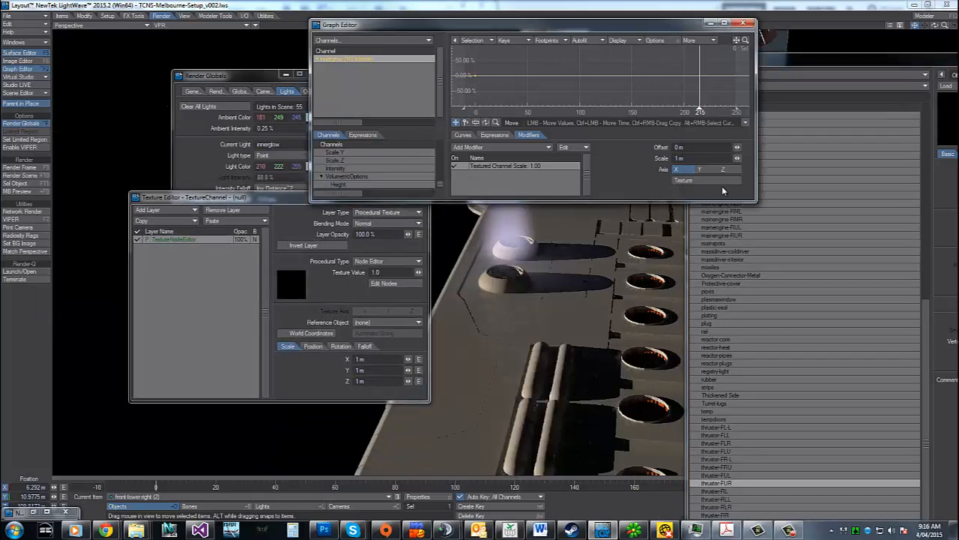
left_click(383, 284)
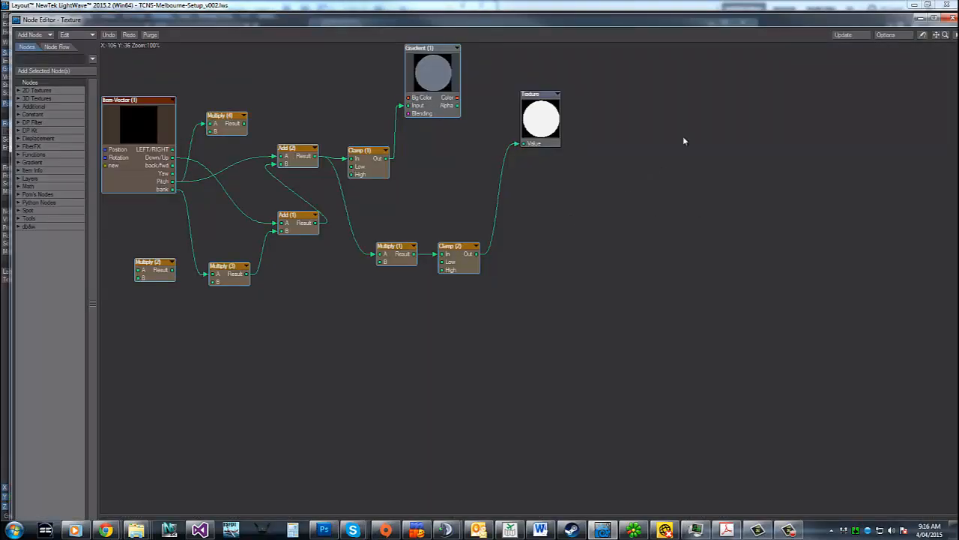
left_click_drag(936, 35, 858, 39)
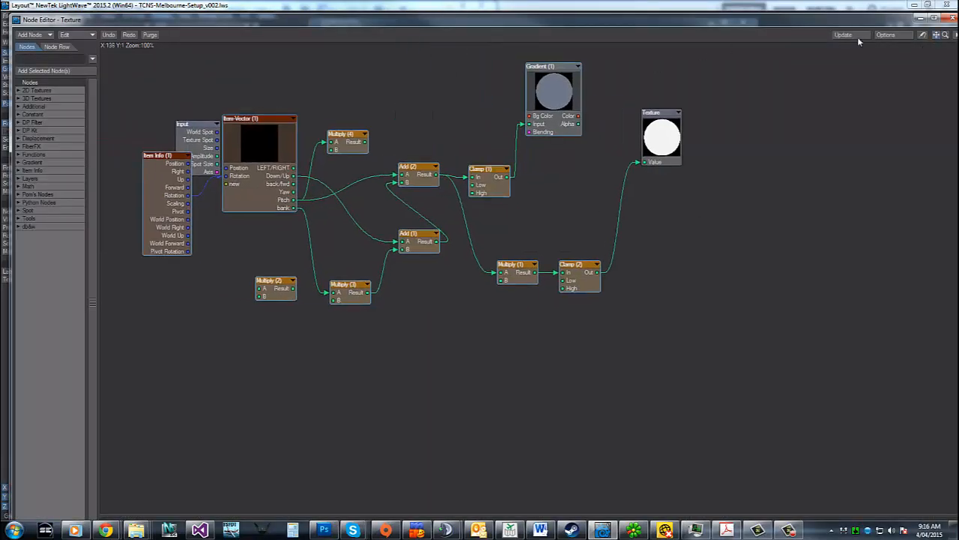
left_click_drag(626, 71, 60, 330)
key("Delete")
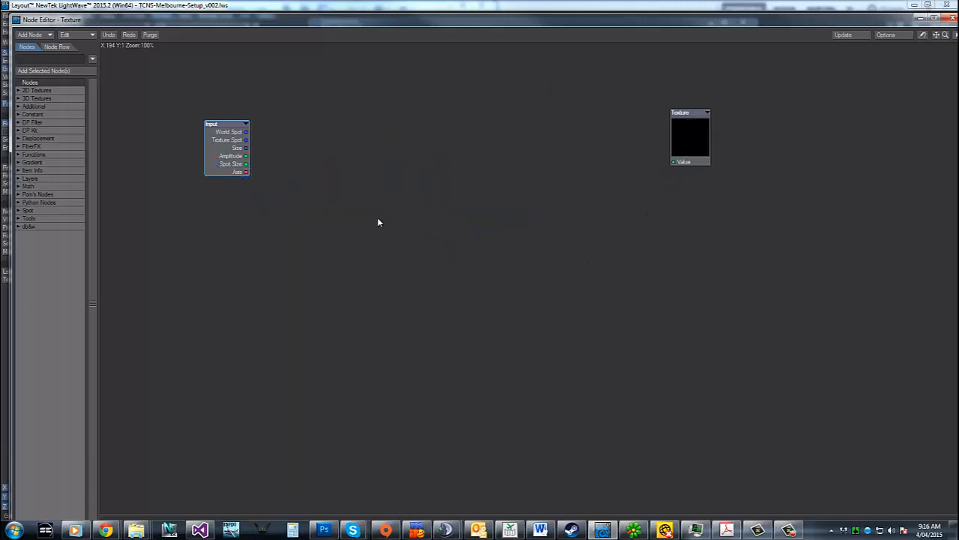
Paste the copied thruster-FUR nodes into the texture network and place them left of the Texture node
left_click(377, 261)
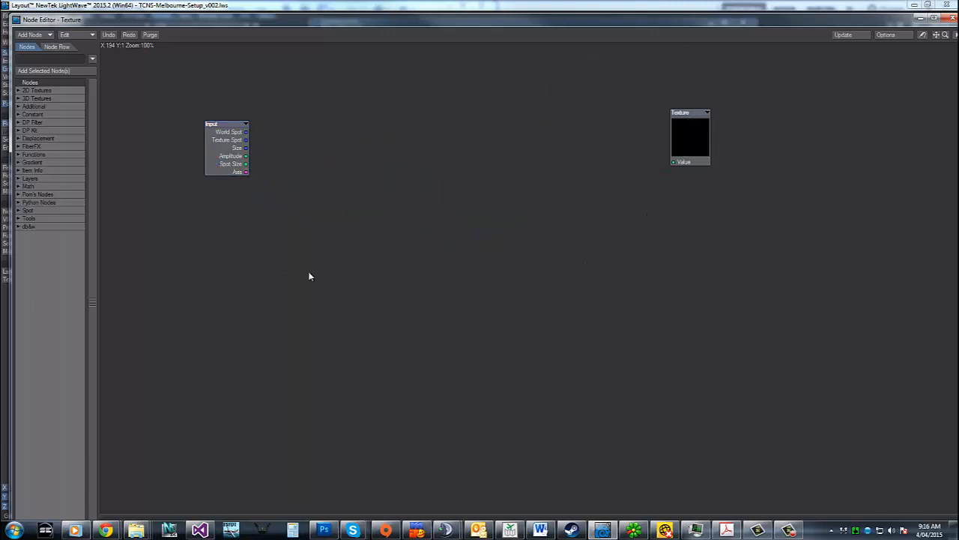
key("ctrl+z")
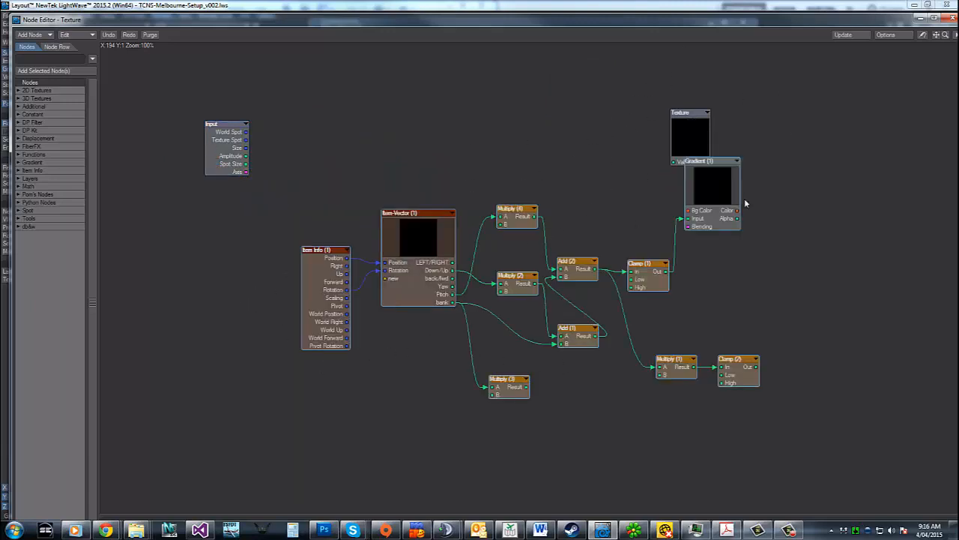
left_click_drag(731, 191, 564, 176)
Connect the Out of Clamp (2) to the Texture node's Value and shift the pasted nodes slightly up and left
mouse_move(946, 35)
left_mouse_down()
mouse_move(906, 35)
mouse_move(931, 36)
left_mouse_up()
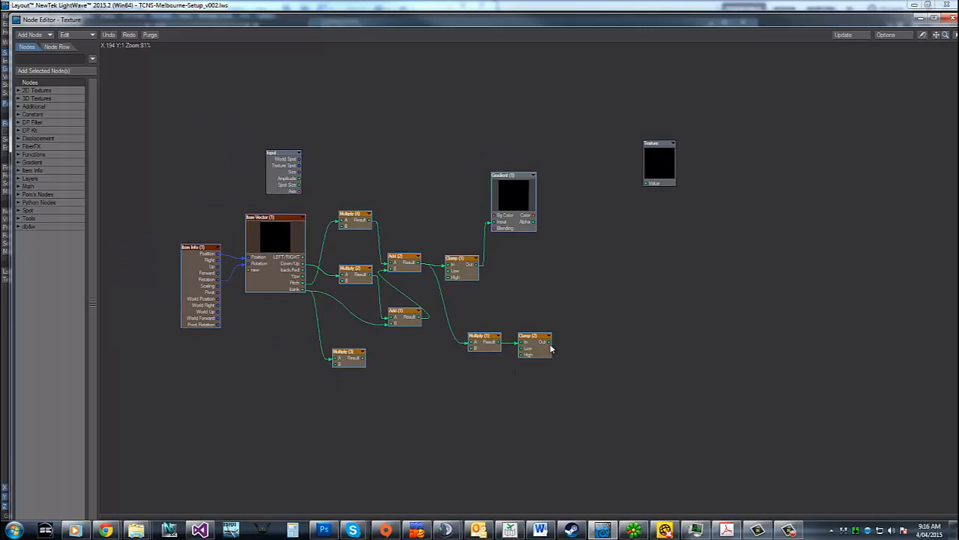
left_click_drag(551, 347, 645, 183)
left_click_drag(506, 198, 485, 178)
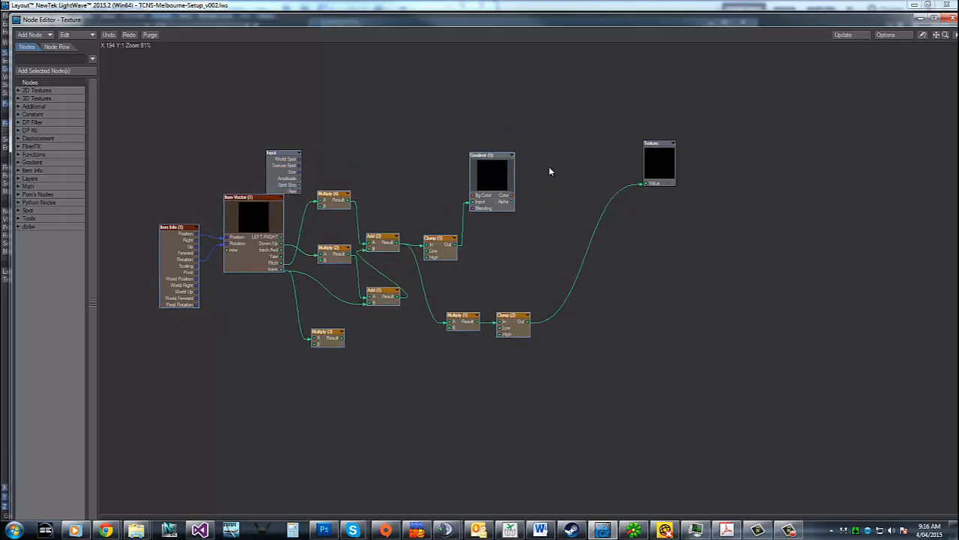
Delete the Gradient (1) and Clamp (1) nodes, copy the remaining nodes, and close the innerglow's node and texture editors
left_click(560, 137)
left_click_drag(424, 122, 544, 267)
key("Delete")
left_click_drag(601, 91, 156, 436)
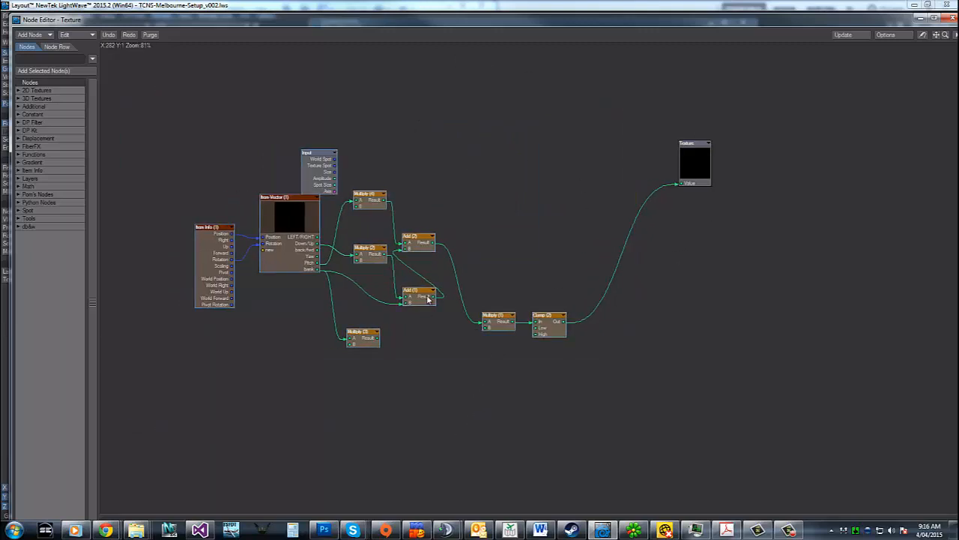
left_click(952, 23)
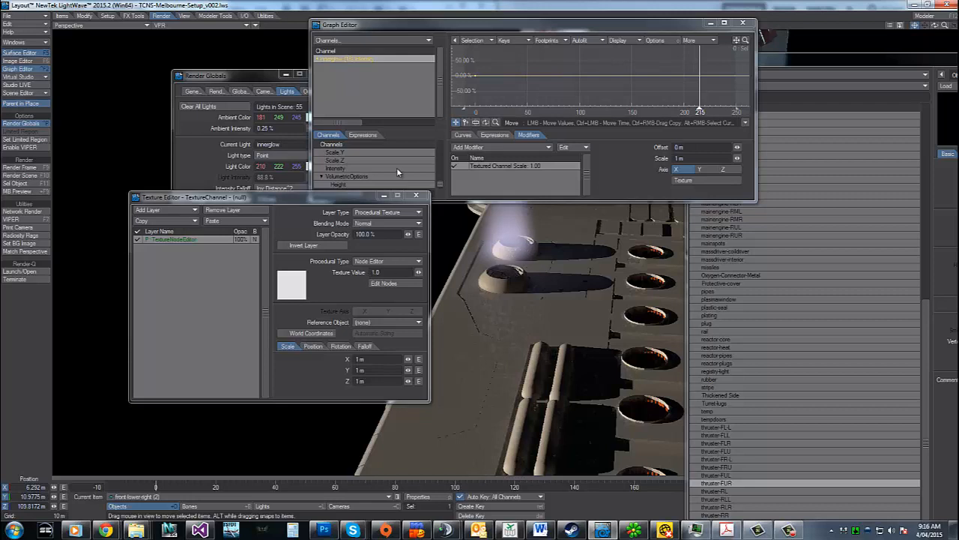
left_click(416, 196)
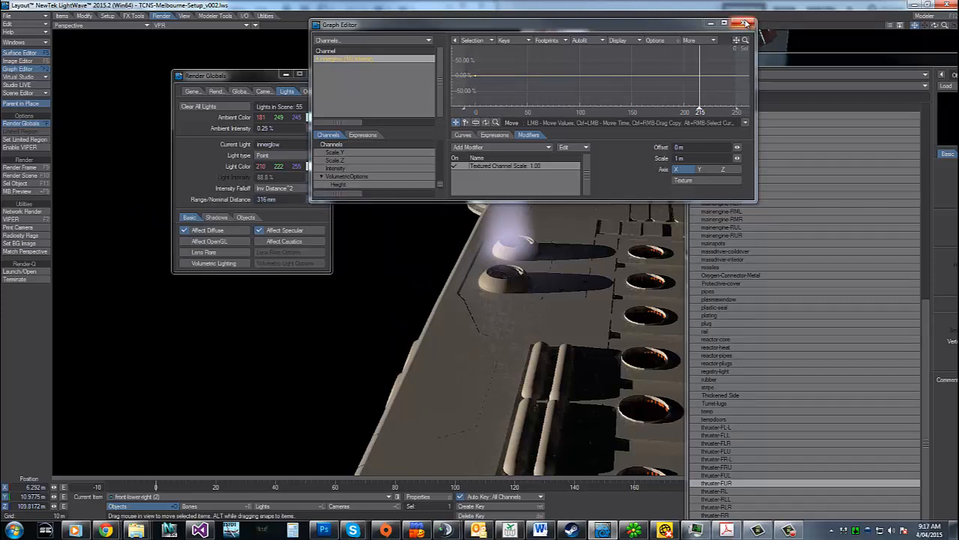
Select the engine Volumetric (14) light and open the graph of its Light Intensity
left_click(254, 495)
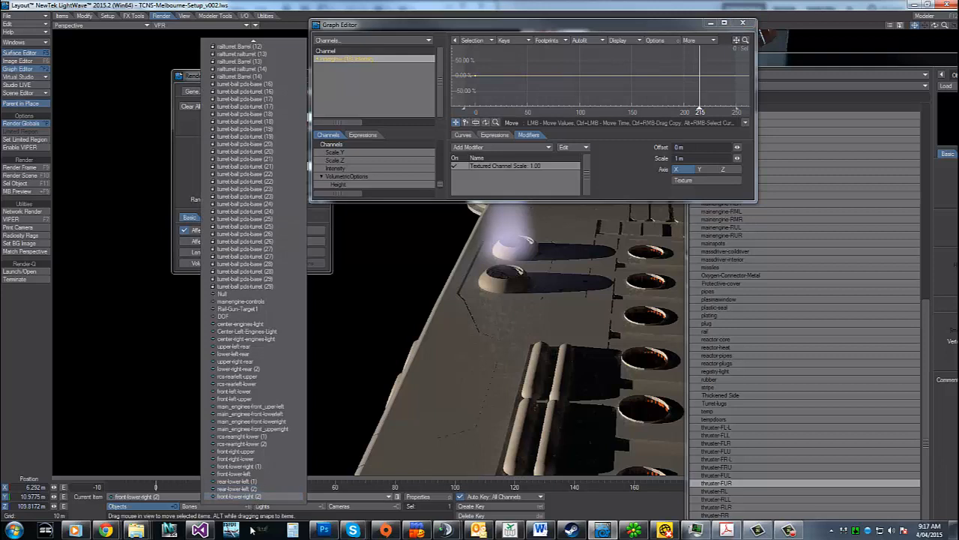
left_click(268, 497)
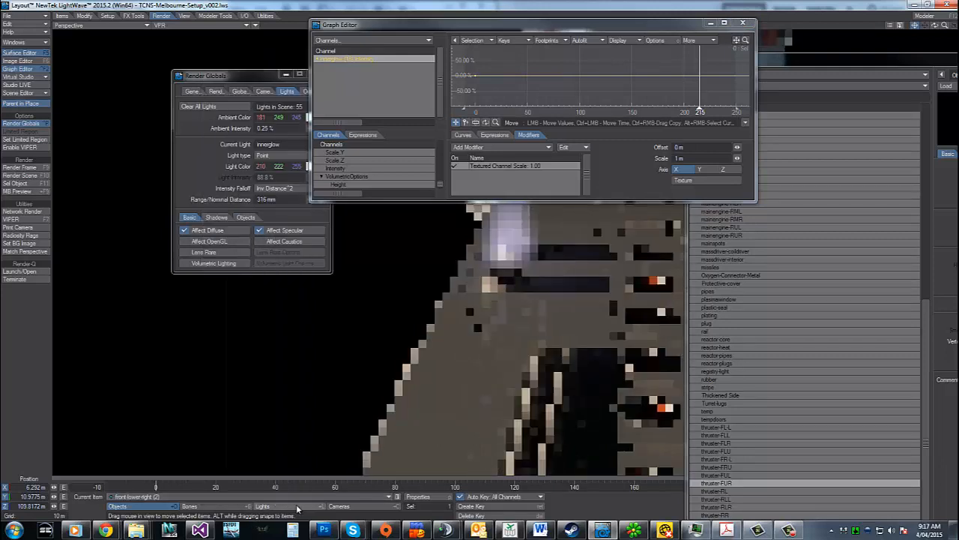
left_click(291, 495)
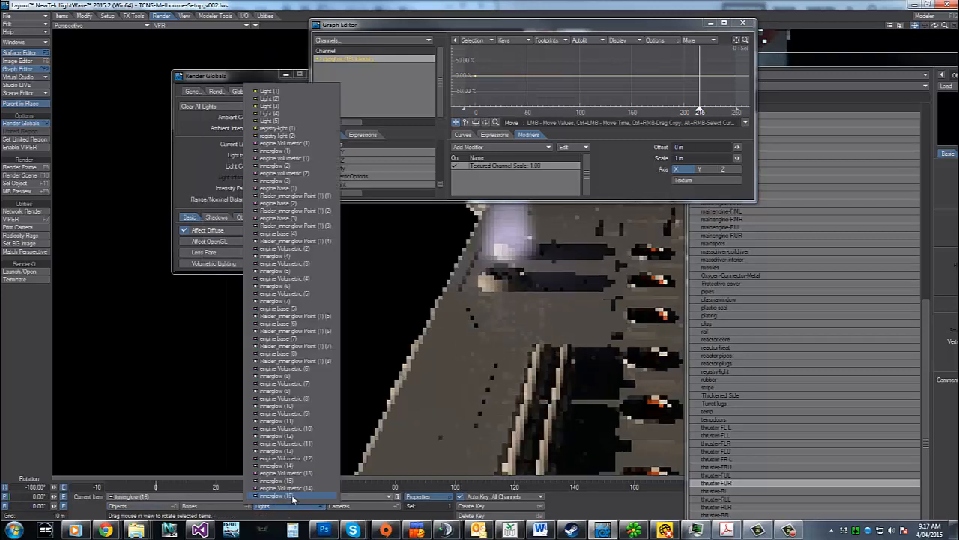
left_click(291, 489)
left_click_drag(246, 75, 187, 98)
left_click(262, 202)
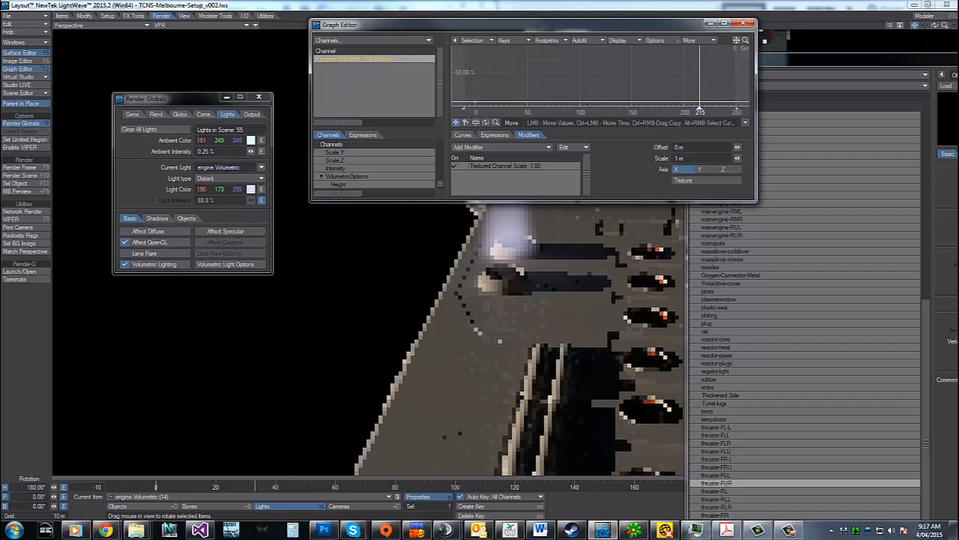
mouse_move(736, 41)
left_mouse_down()
mouse_move(777, 25)
mouse_move(750, 27)
left_mouse_up()
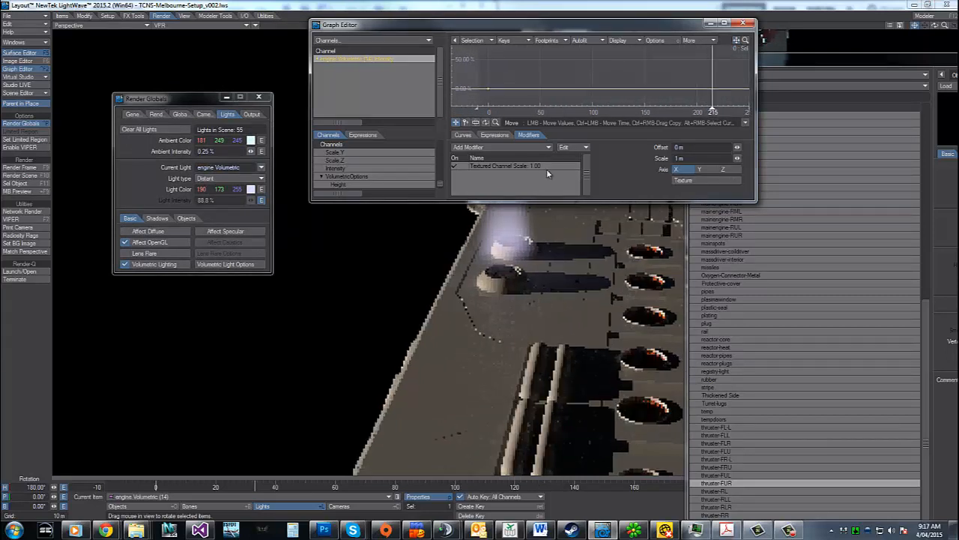
Open the node network of the intensity's Textured Channel modifier and delete all nodes except Input and Texture
left_click(528, 168)
left_click(693, 183)
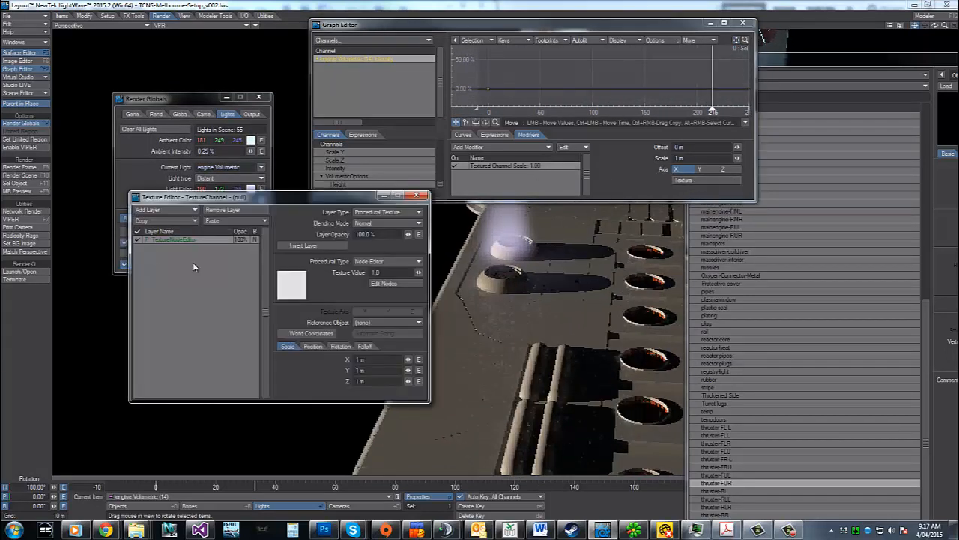
left_click(386, 284)
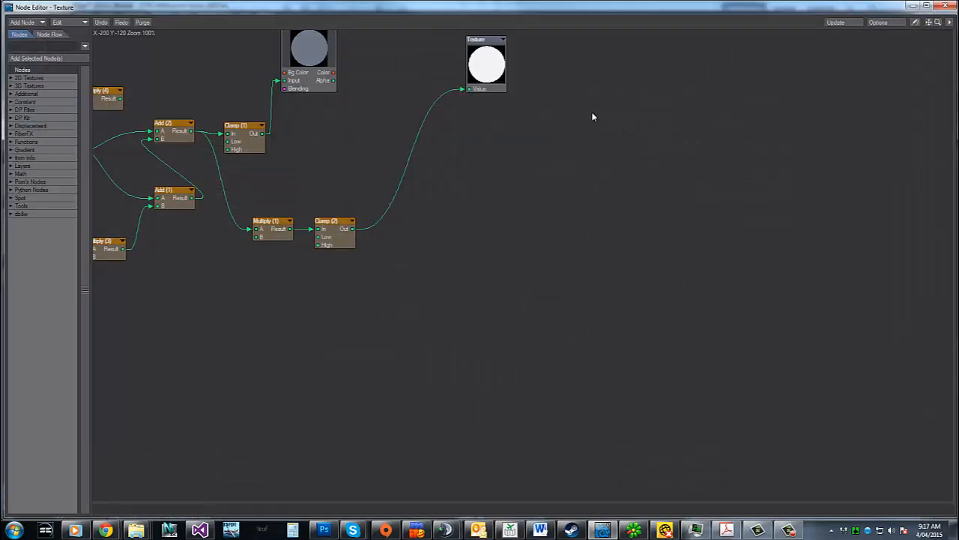
left_click_drag(929, 23, 958, 120)
left_click_drag(727, 76, 141, 405)
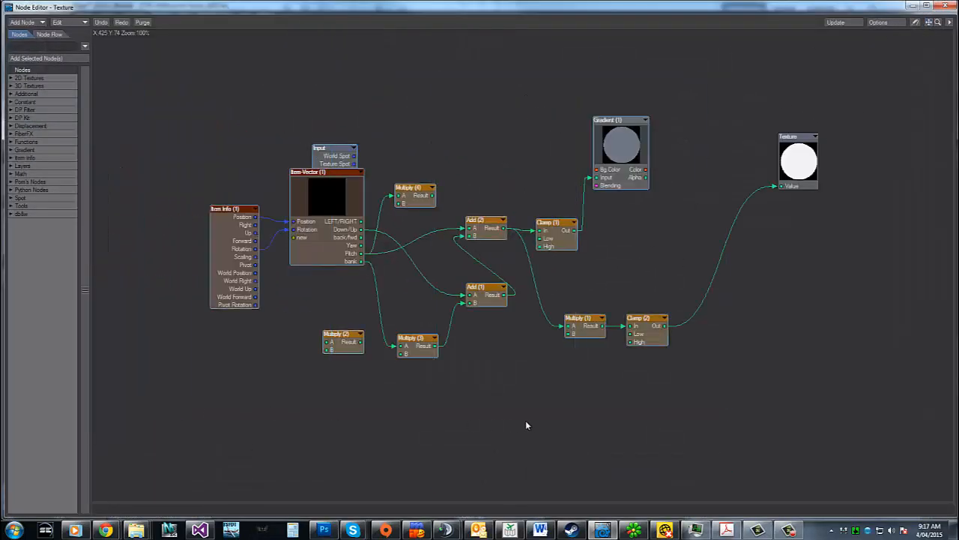
key("Delete")
Paste the copied nodes, connect the Out of Clamp (1) to the Texture node's Value, and close the intensity editors
key("ctrl+z")
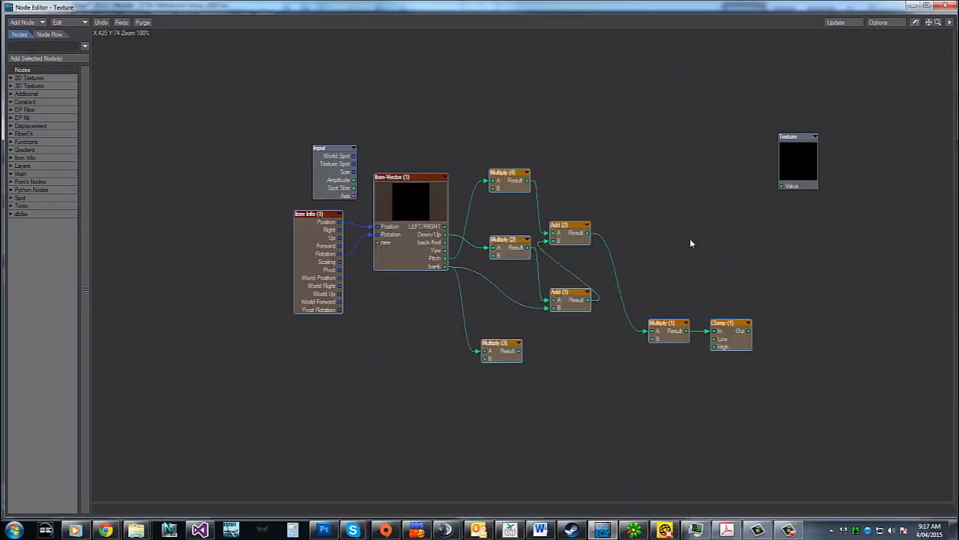
left_click_drag(749, 332, 782, 186)
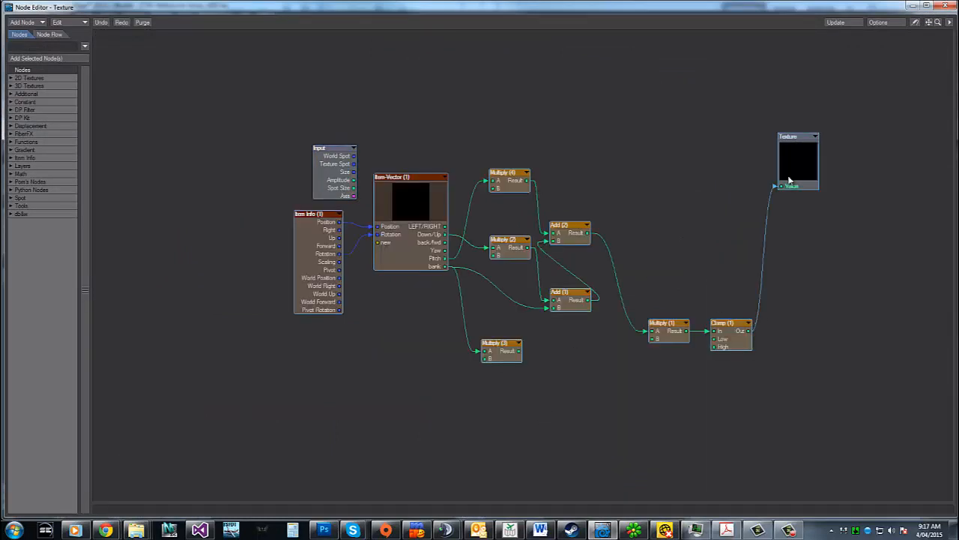
left_click(946, 6)
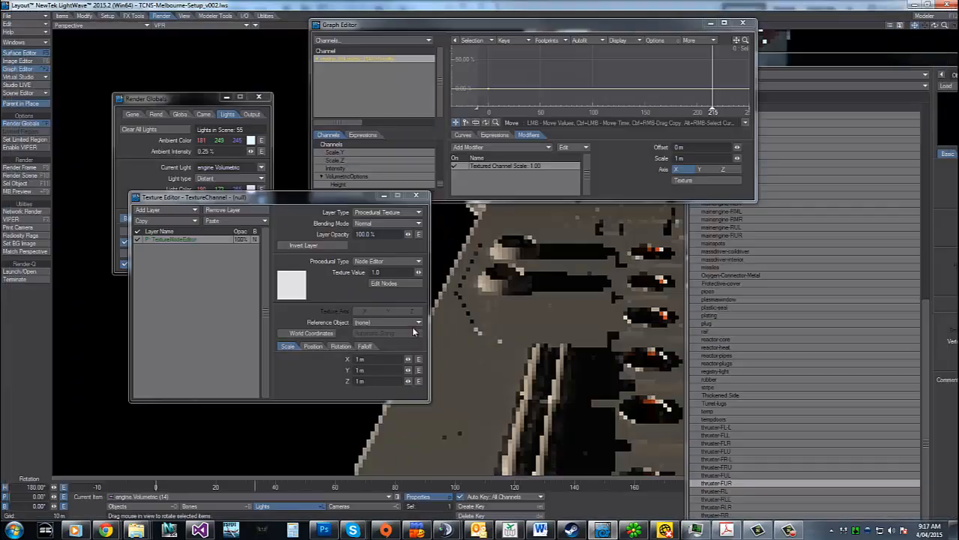
left_click(416, 196)
left_click(743, 23)
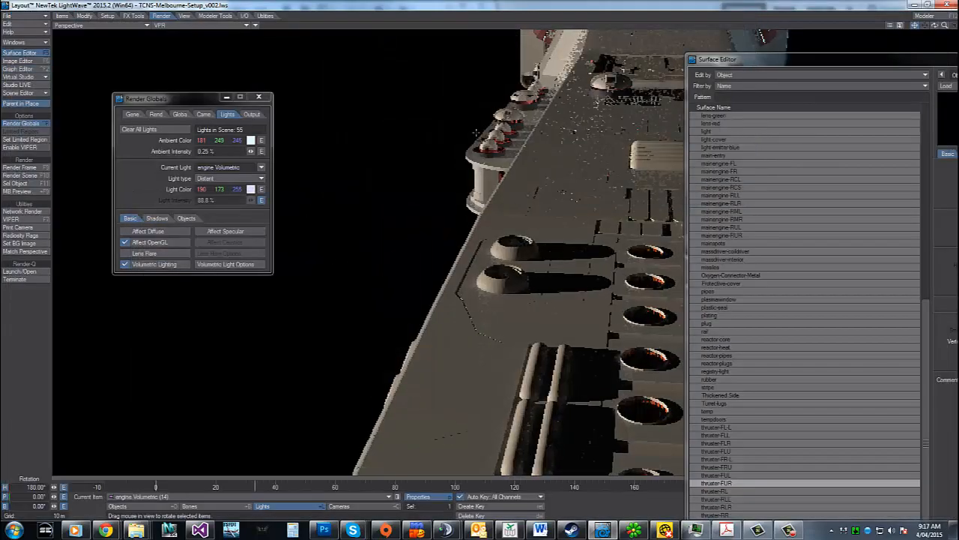
Open the texture node network driving the light's volumetric Height and delete all nodes except Input and Texture
left_click(255, 264)
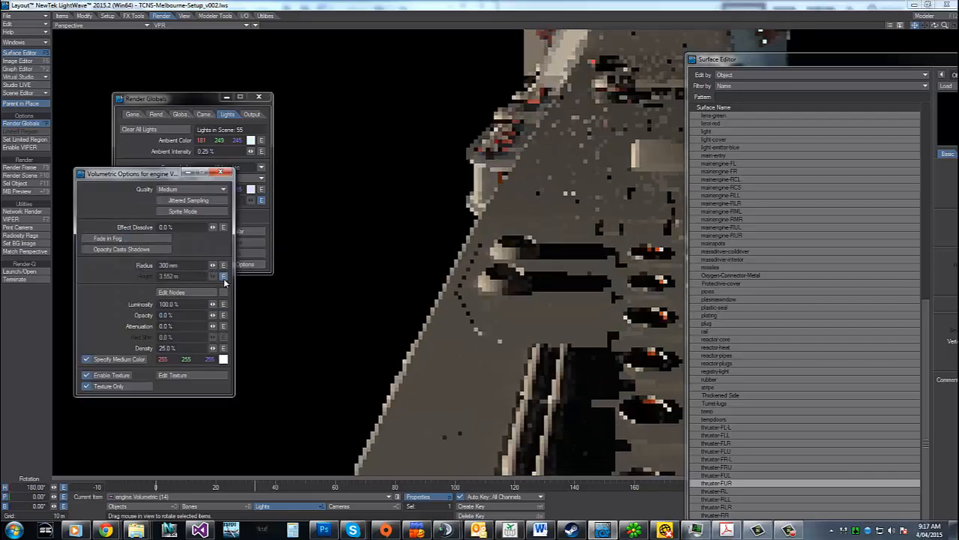
left_click(223, 276)
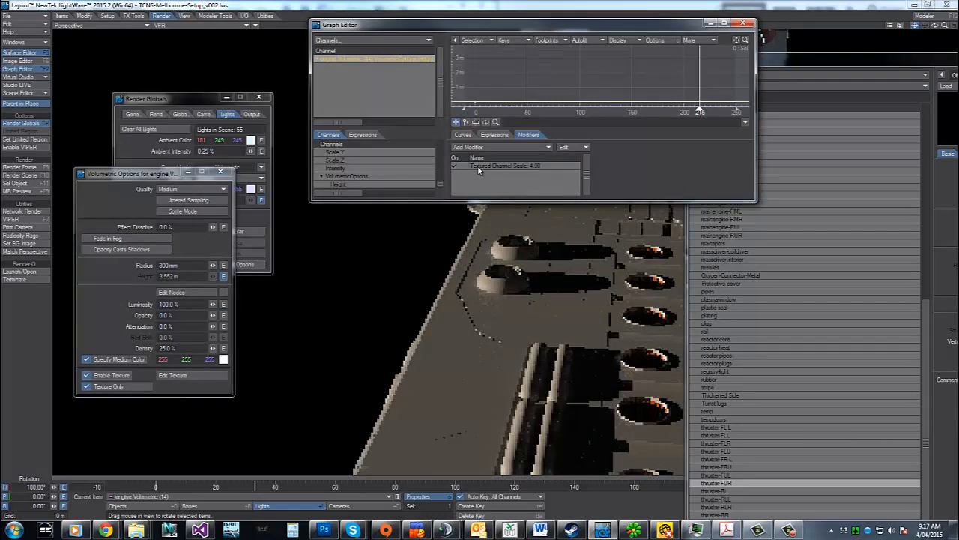
left_click(477, 166)
left_click(681, 179)
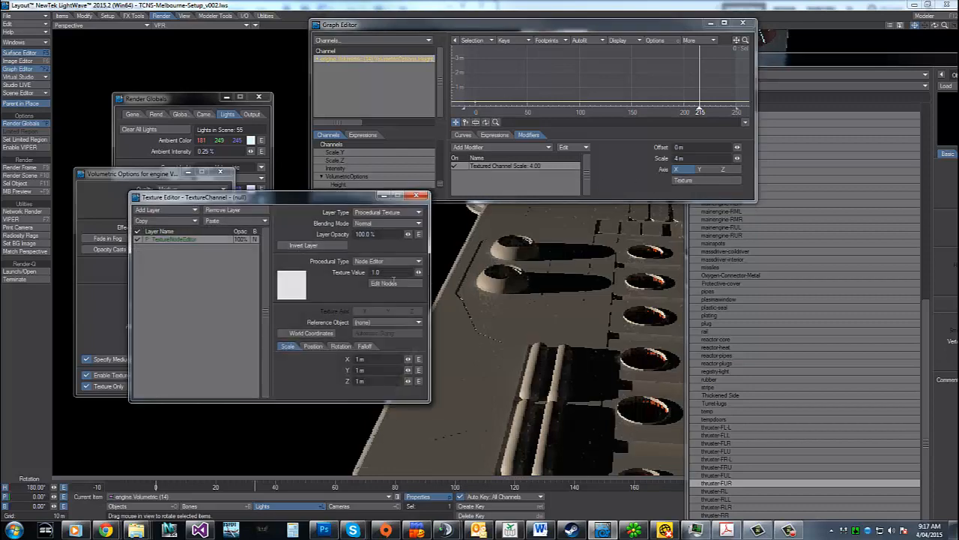
left_click(384, 284)
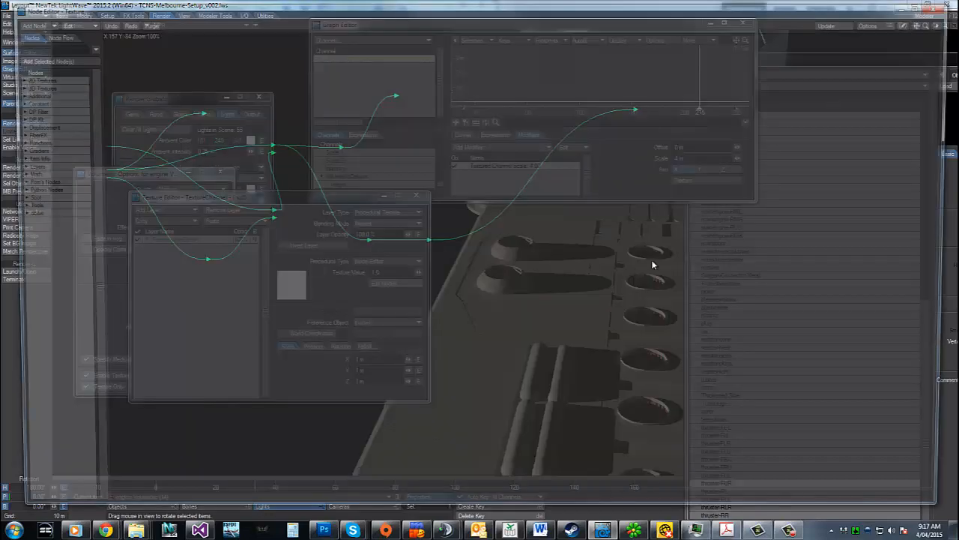
left_click_drag(939, 22, 247, 309)
key("Delete")
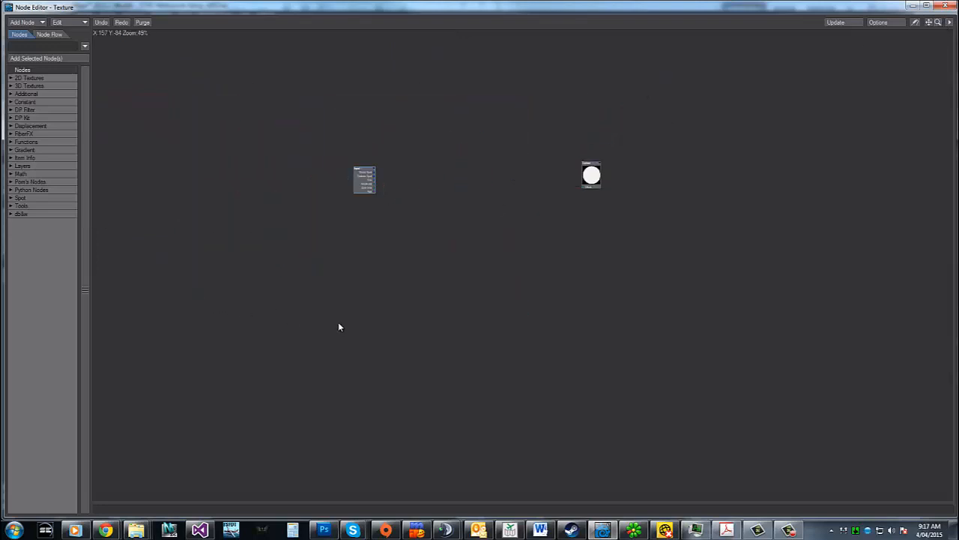
Paste the copied nodes above the Input node, connect the clamp's Out to the Texture node's Value, and close the Height editors
key("ctrl+v")
left_click_drag(457, 241, 332, 65)
left_click_drag(516, 125, 586, 187)
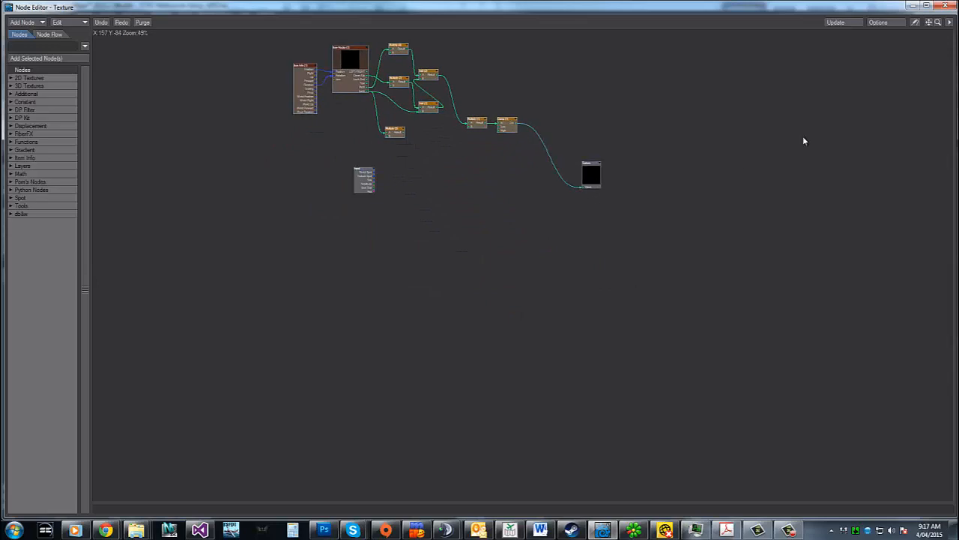
left_click(947, 5)
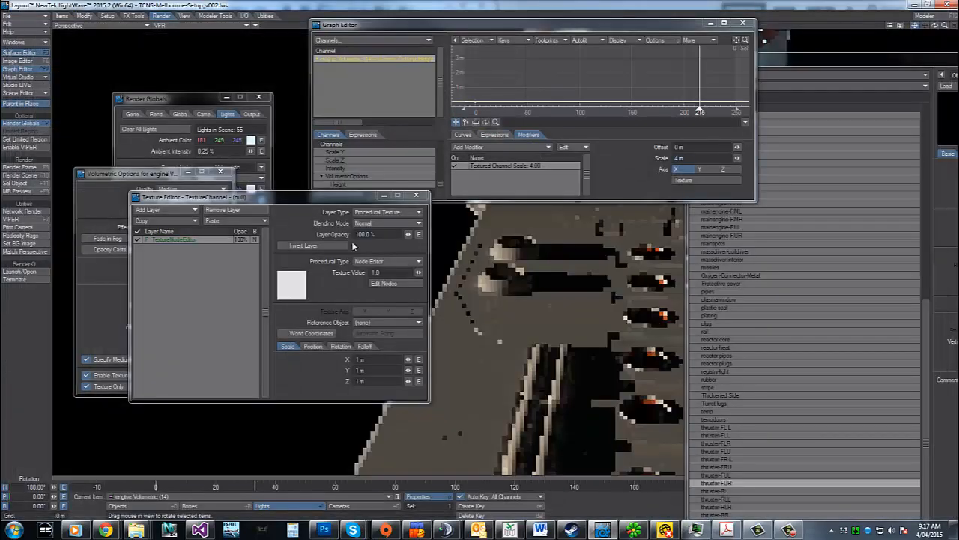
left_click(416, 196)
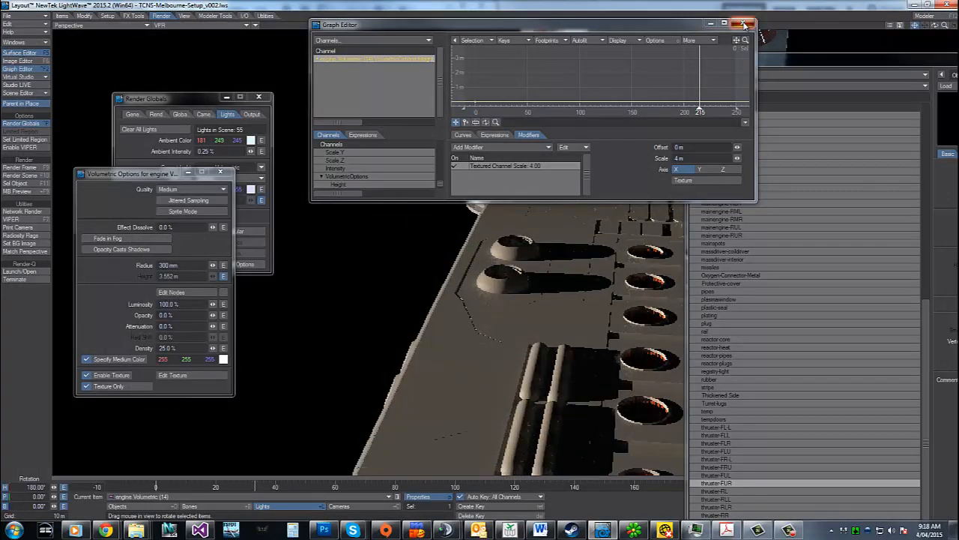
left_click(743, 23)
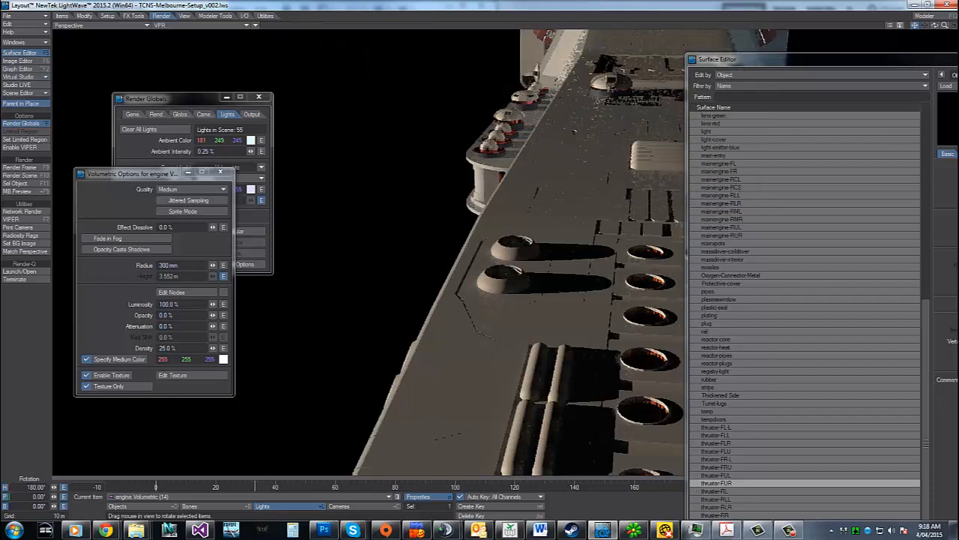
Close the Surface Editor and examine the upper hull thruster lights in VPR around frames 230 to 250 from a side angle
key("F5")
left_click(860, 488)
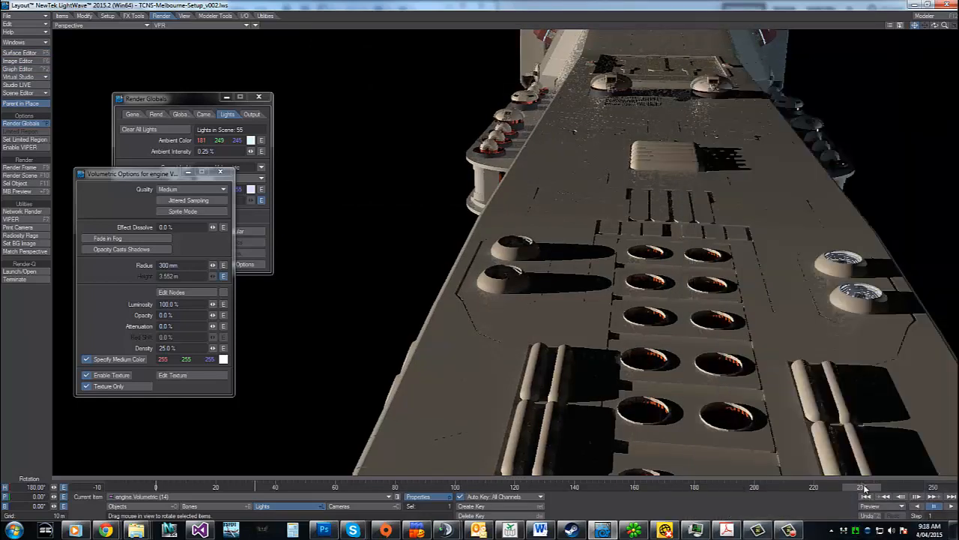
left_click_drag(877, 491, 903, 488)
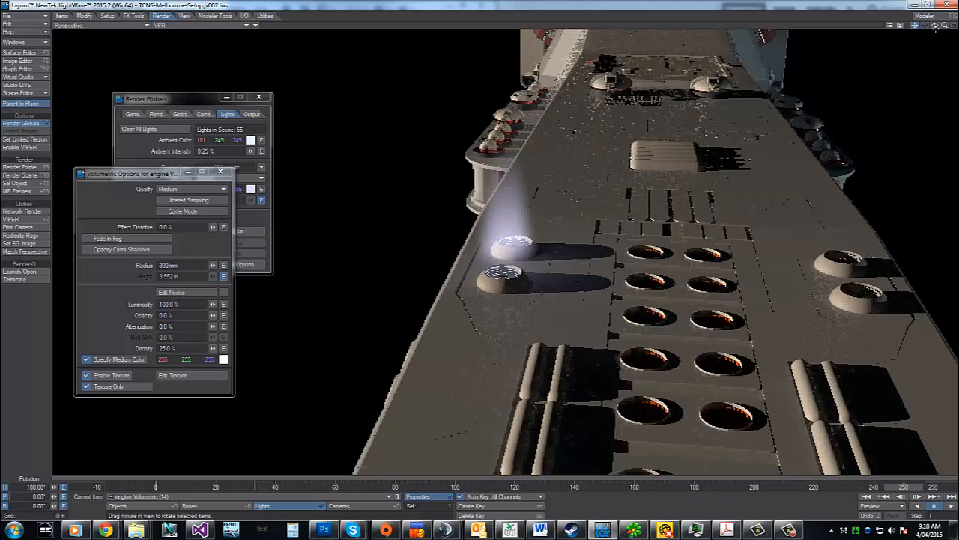
left_click_drag(934, 25, 812, 62)
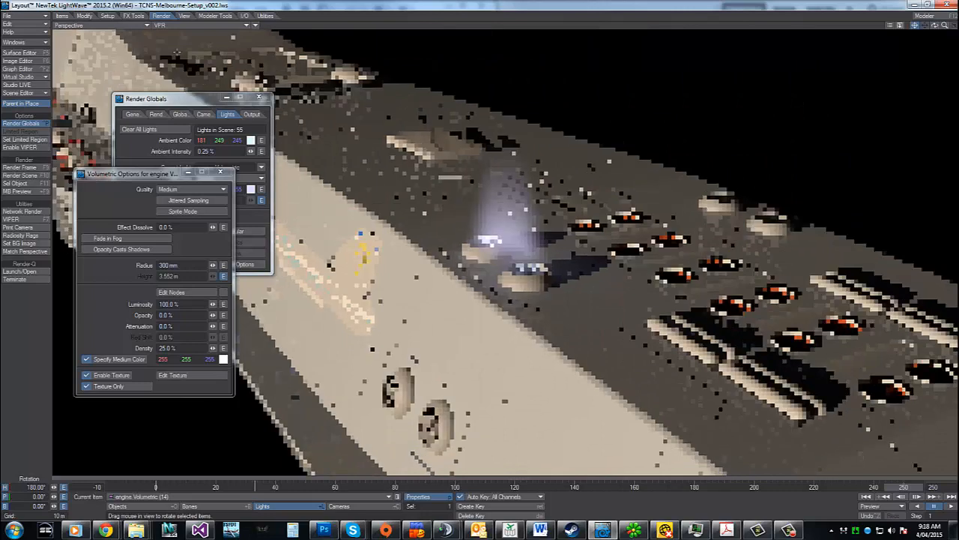
left_click(159, 25)
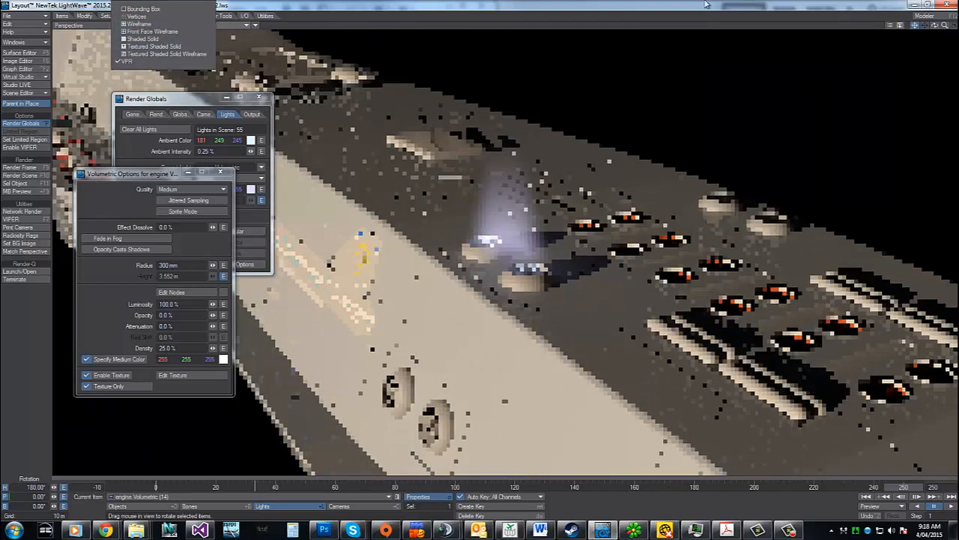
left_click(603, 8)
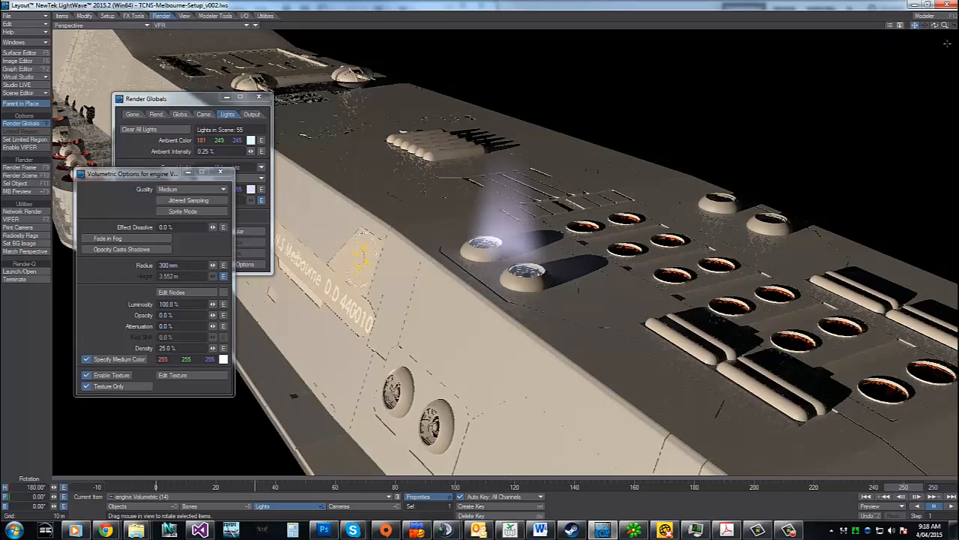
left_click_drag(946, 25, 481, 260)
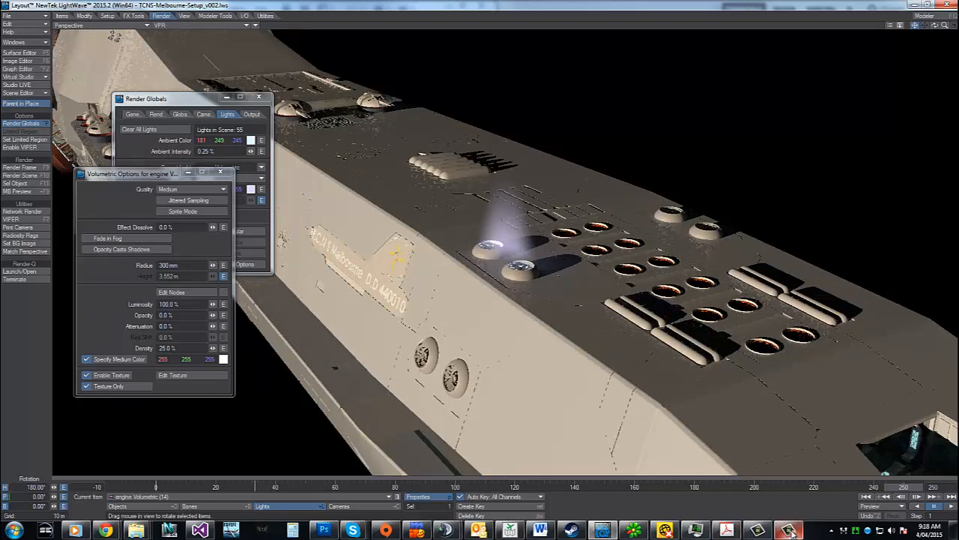
mouse_move(790, 531)
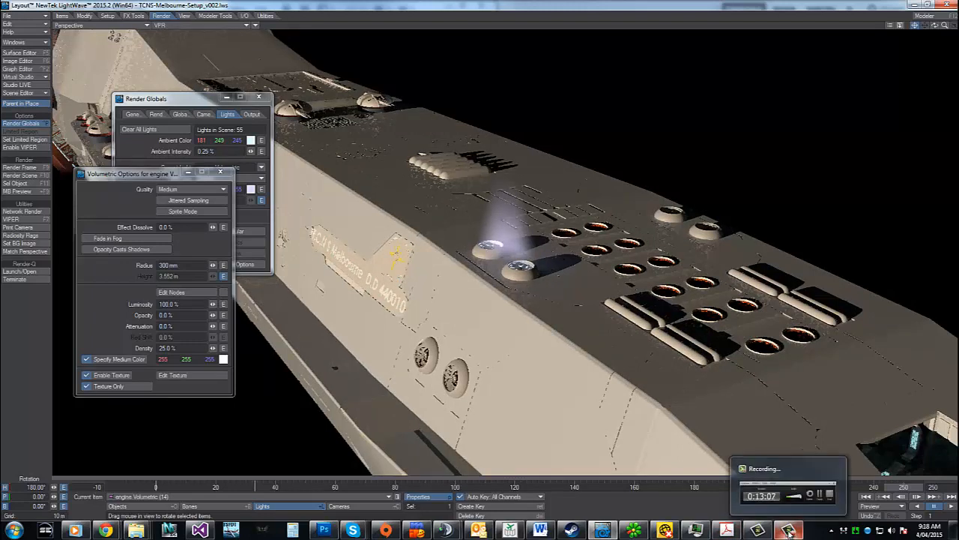